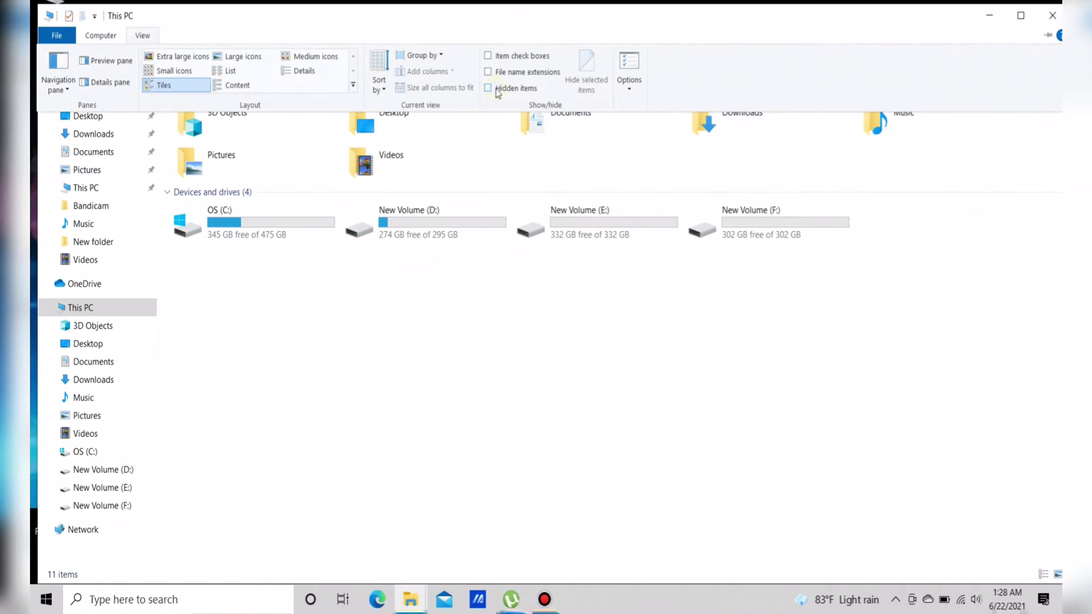
Turn on the display of hidden items and open the Users\ASUS folder on the OS (C:) drive.
click(496, 90)
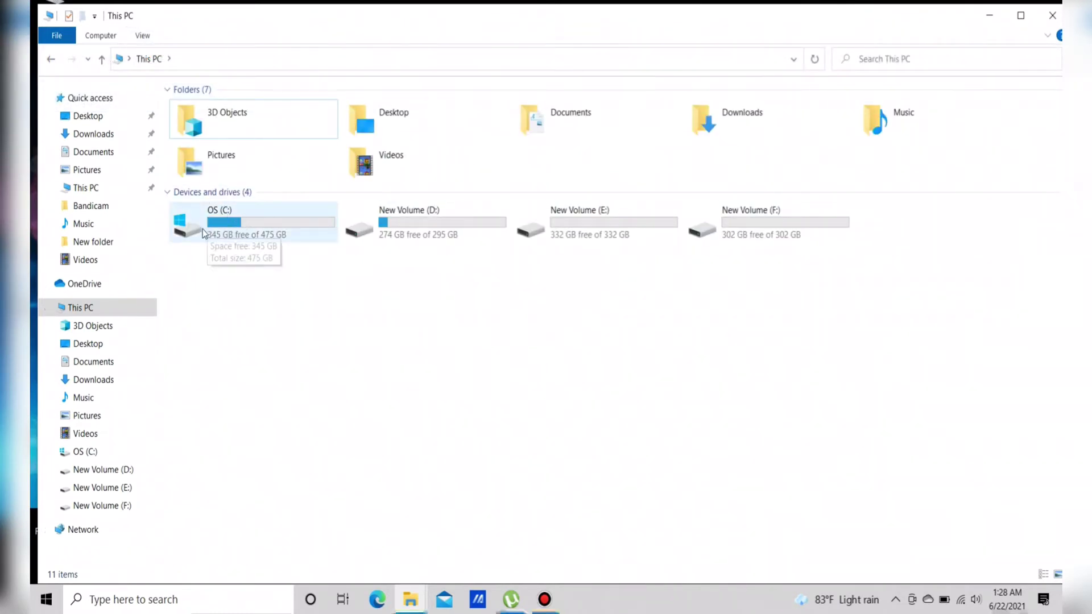
double_click(243, 219)
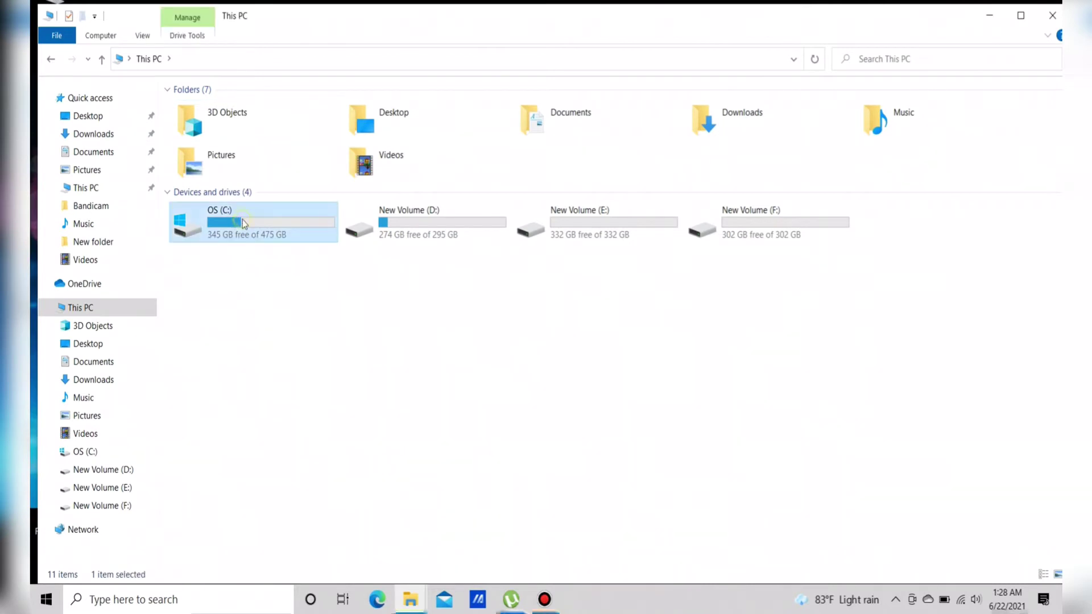
click(242, 221)
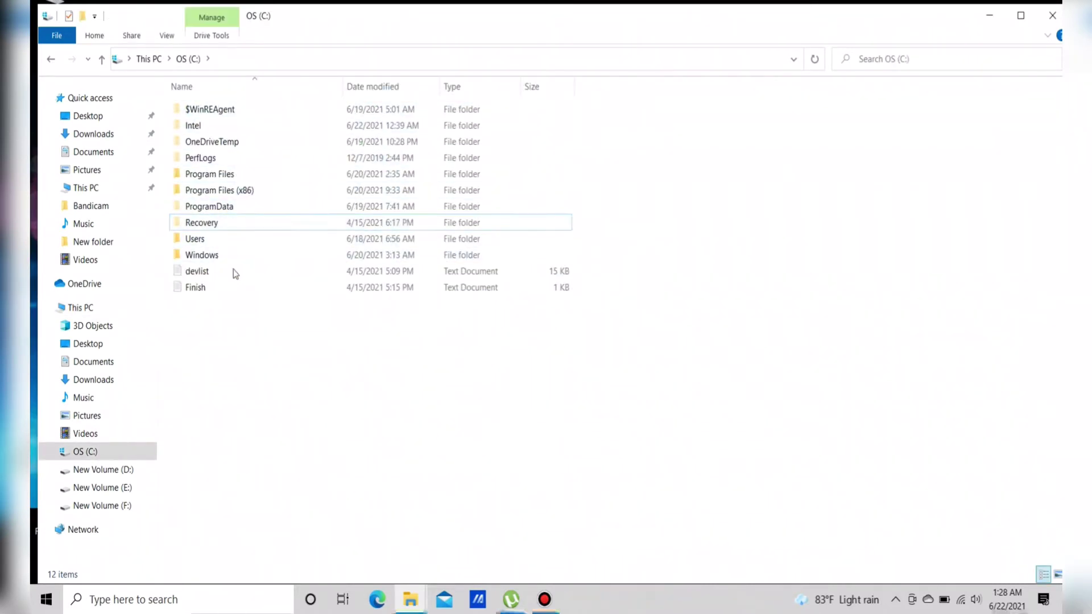
double_click(205, 241)
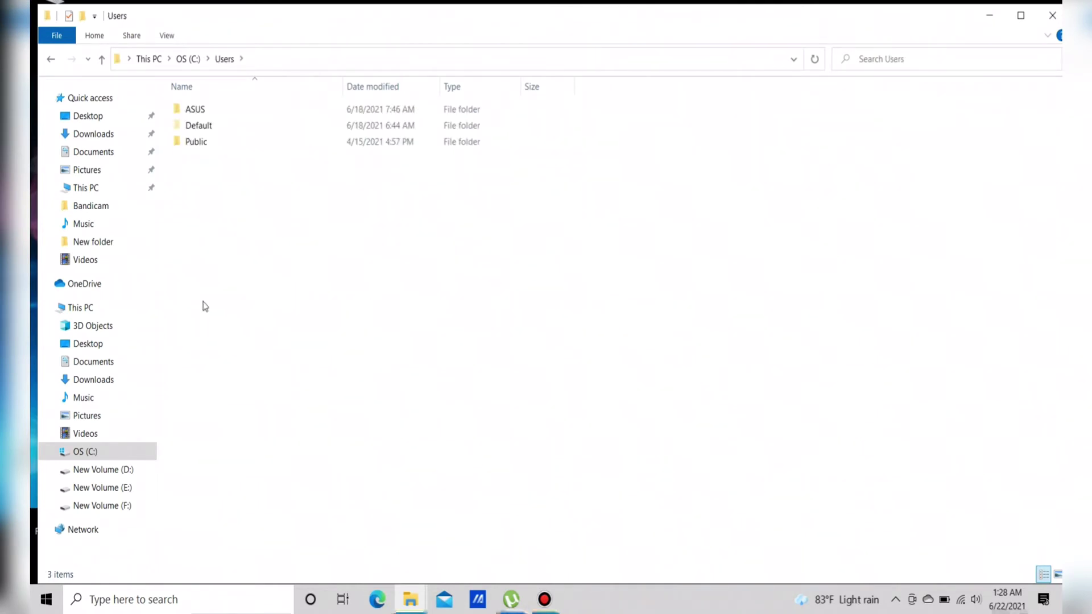
double_click(219, 112)
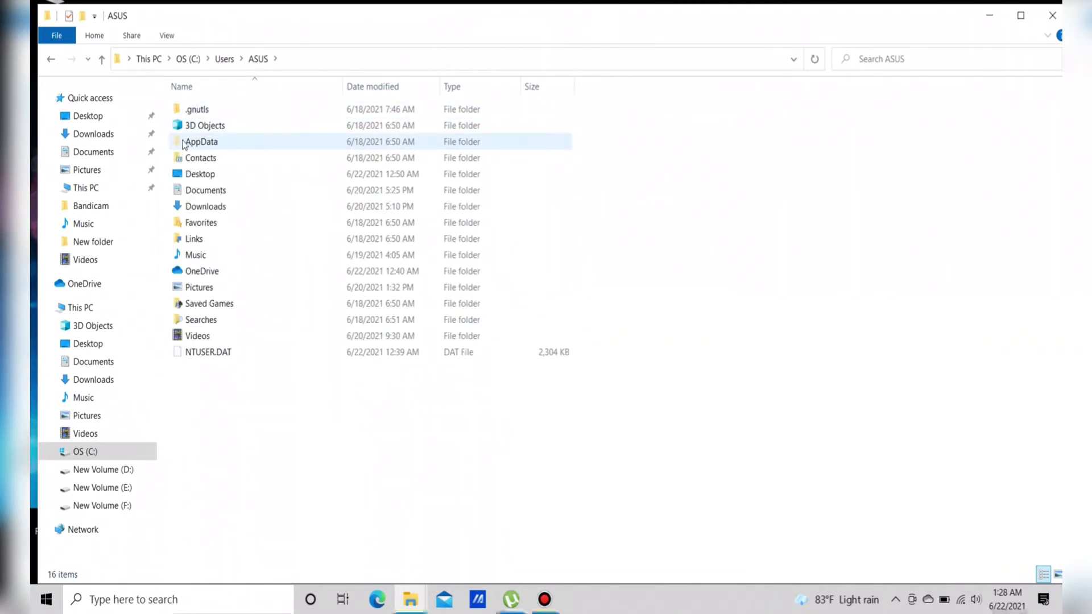
Open the MobileSync folder inside AppData\Roaming\Apple Computer.
click(205, 143)
double_click(205, 143)
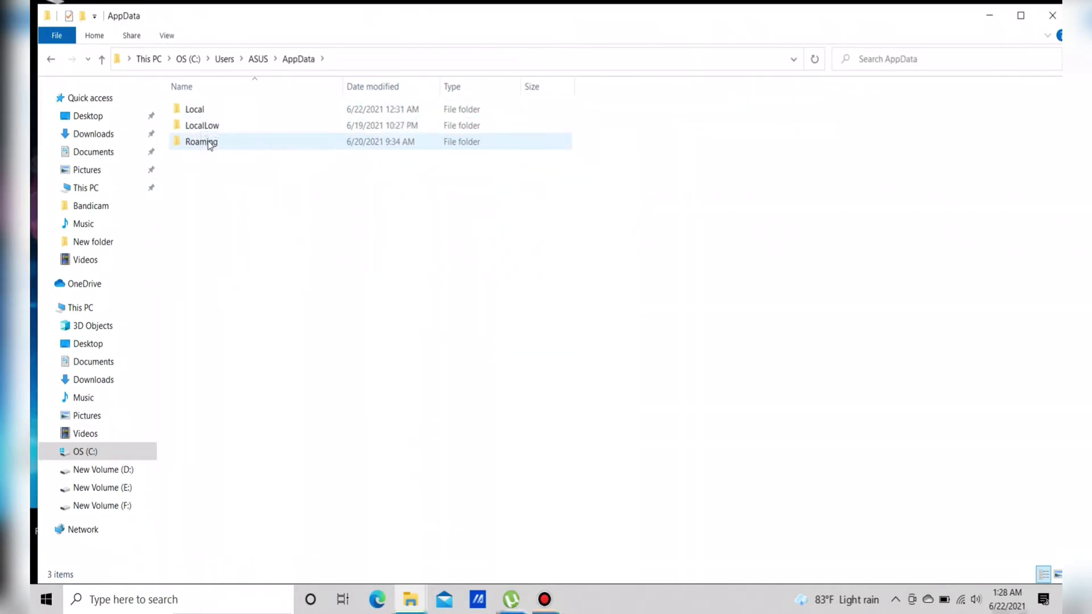
double_click(209, 142)
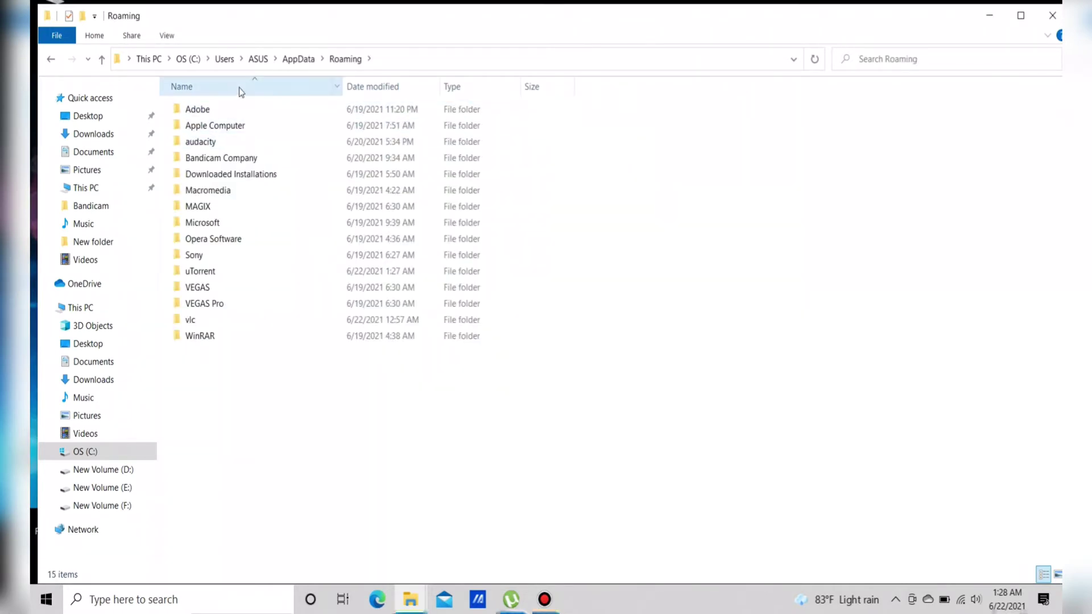
double_click(252, 126)
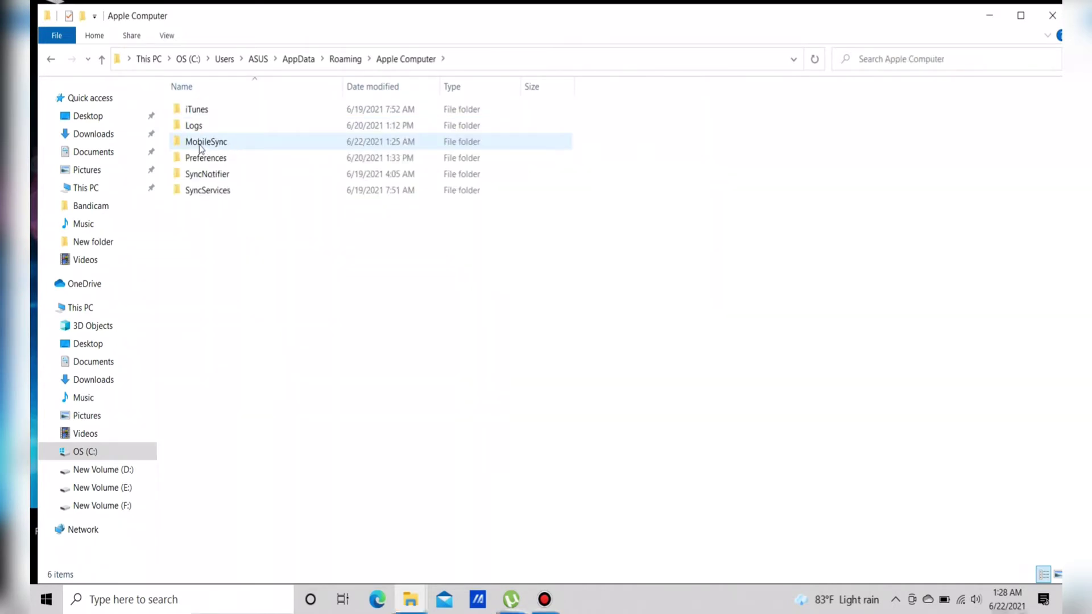
double_click(265, 144)
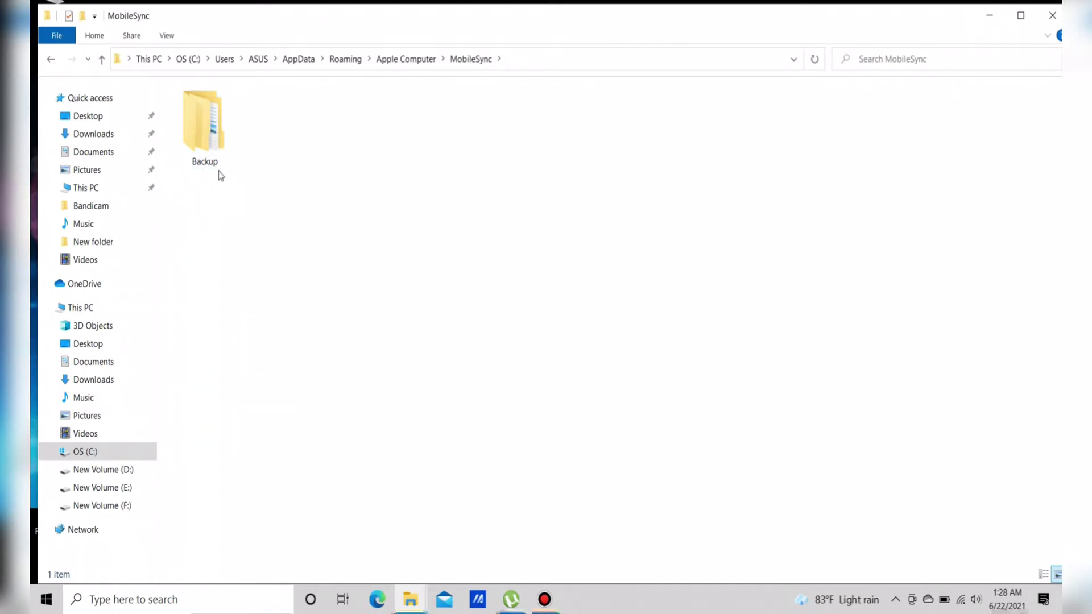
Open the Backup folder and check the size of the device backup folder in its properties.
right_click(209, 134)
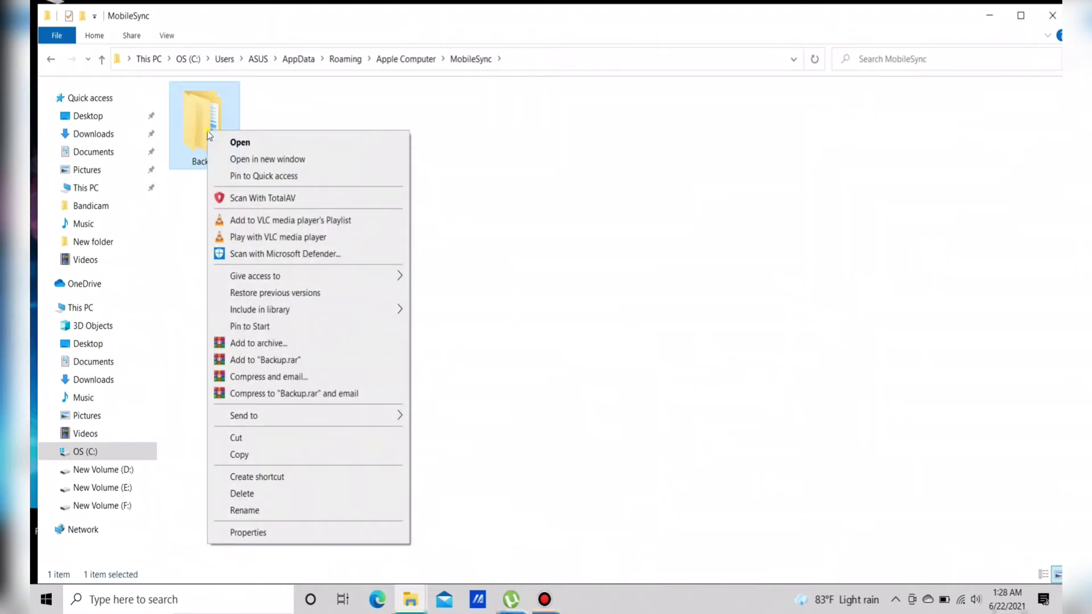
click(192, 125)
double_click(192, 124)
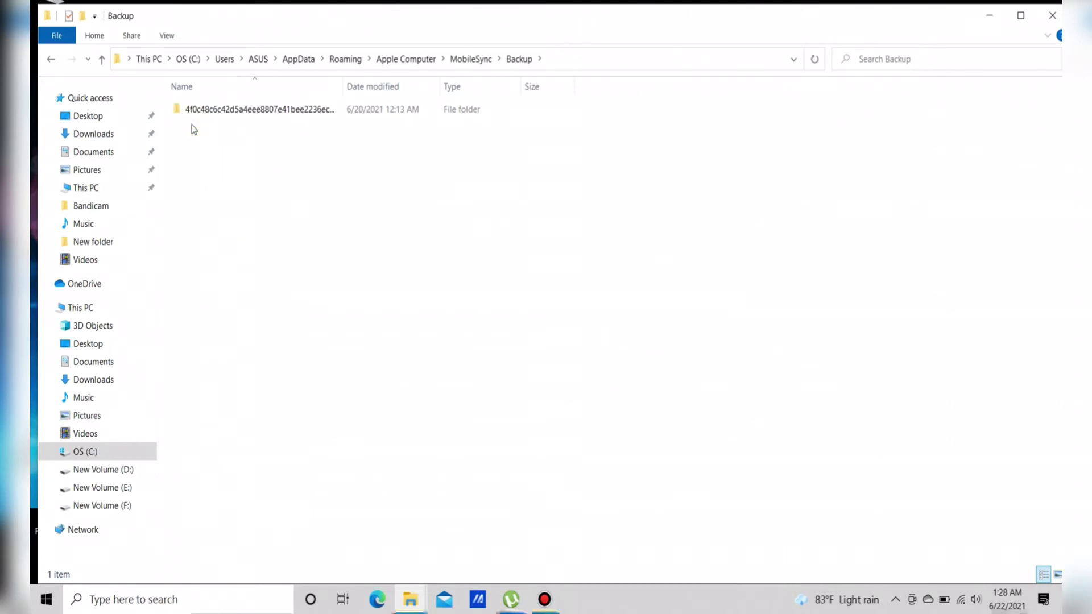
click(226, 109)
right_click(227, 107)
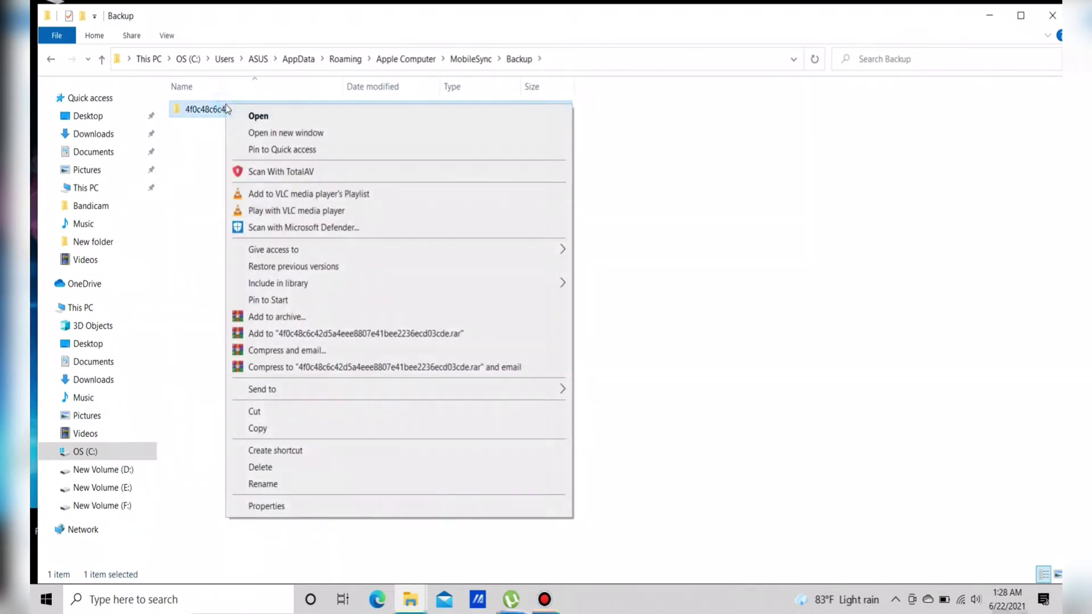
click(284, 504)
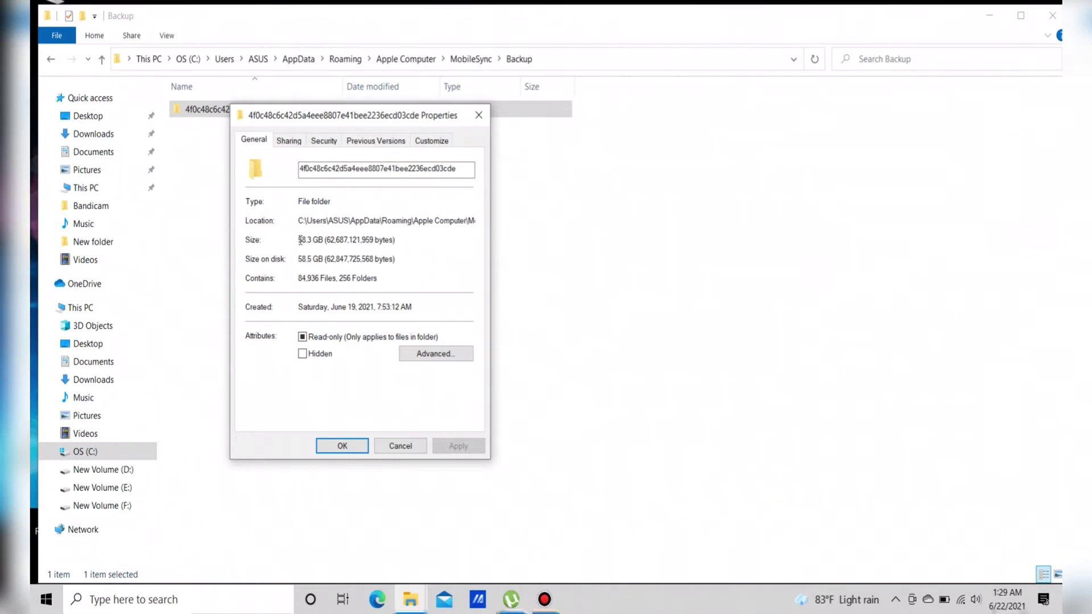
drag(300, 240, 405, 253)
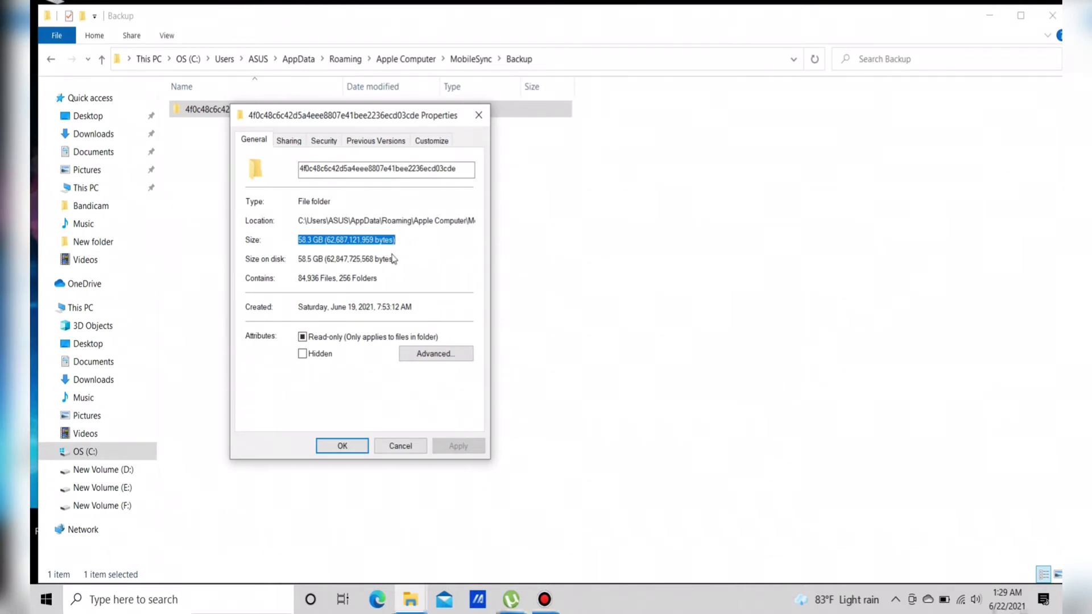
click(349, 445)
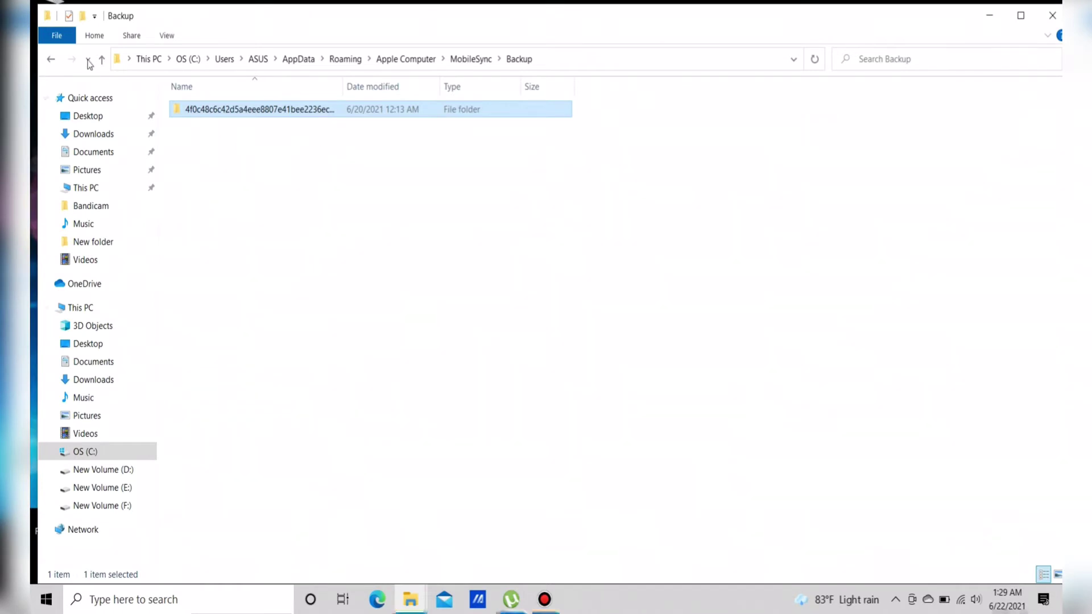
Return to MobileSync and rename the Backup folder to "Old Backup".
click(53, 60)
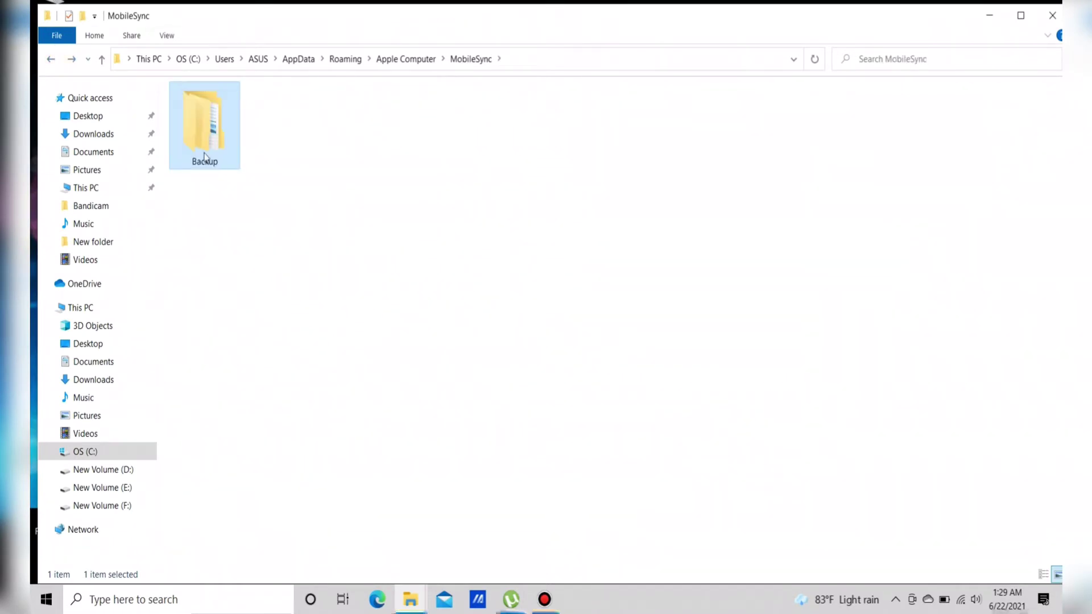
right_click(212, 136)
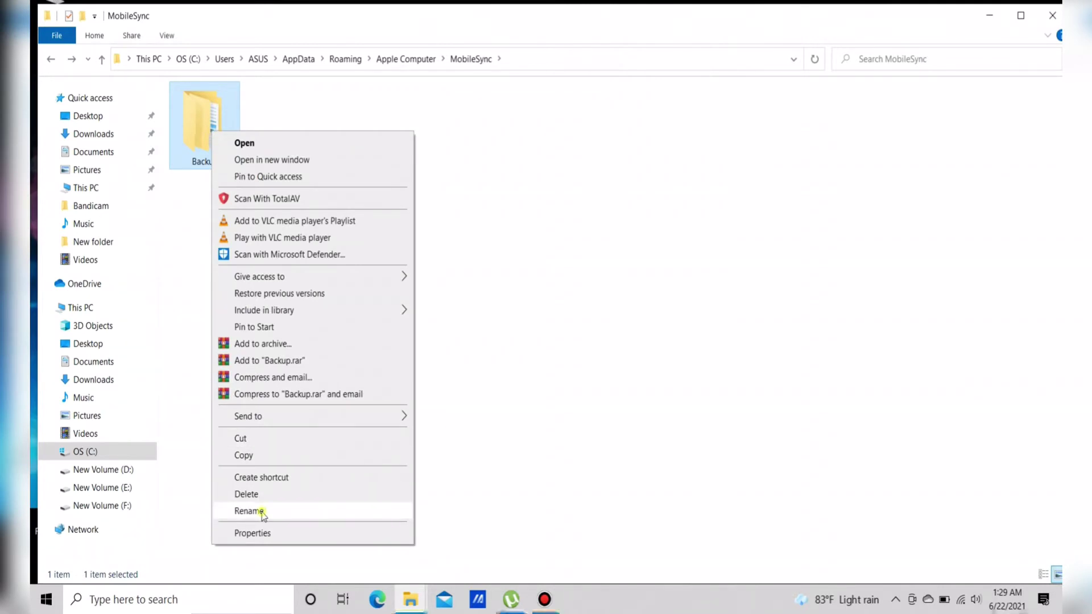
click(251, 511)
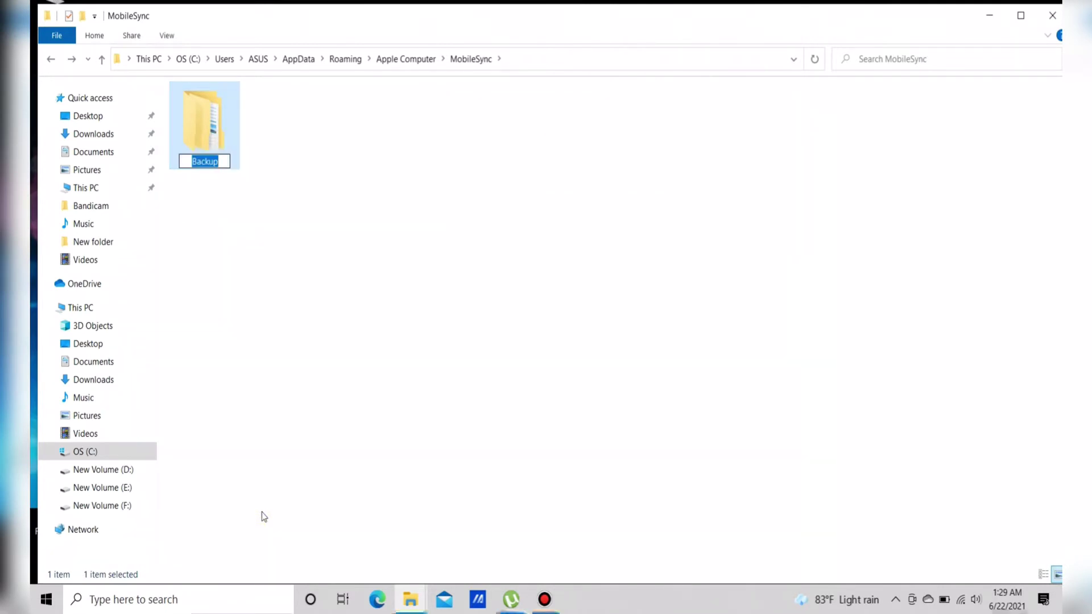
text(Old Backup)
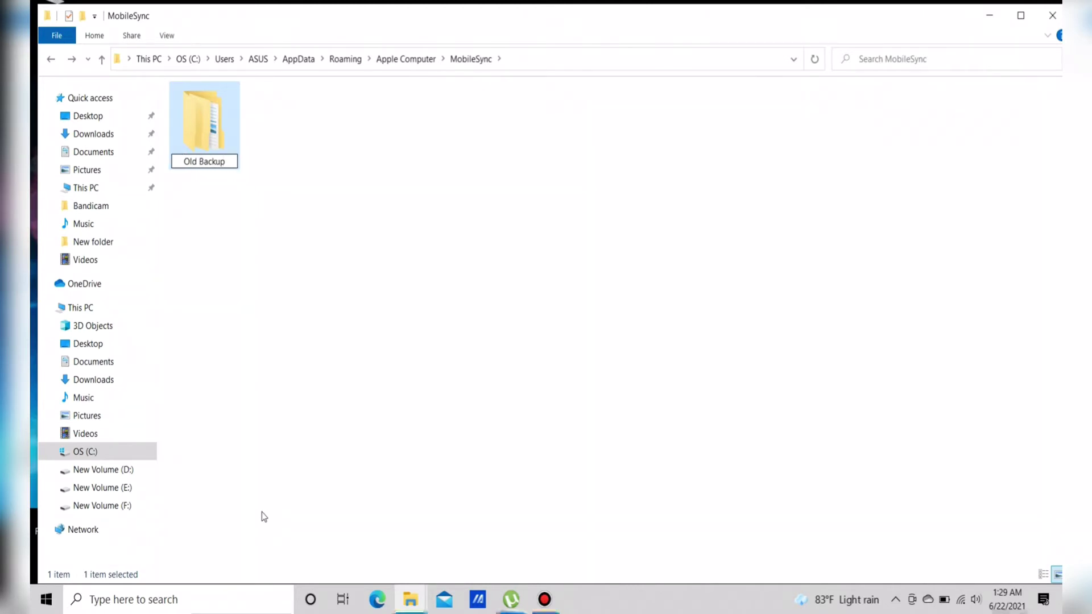
key(Return)
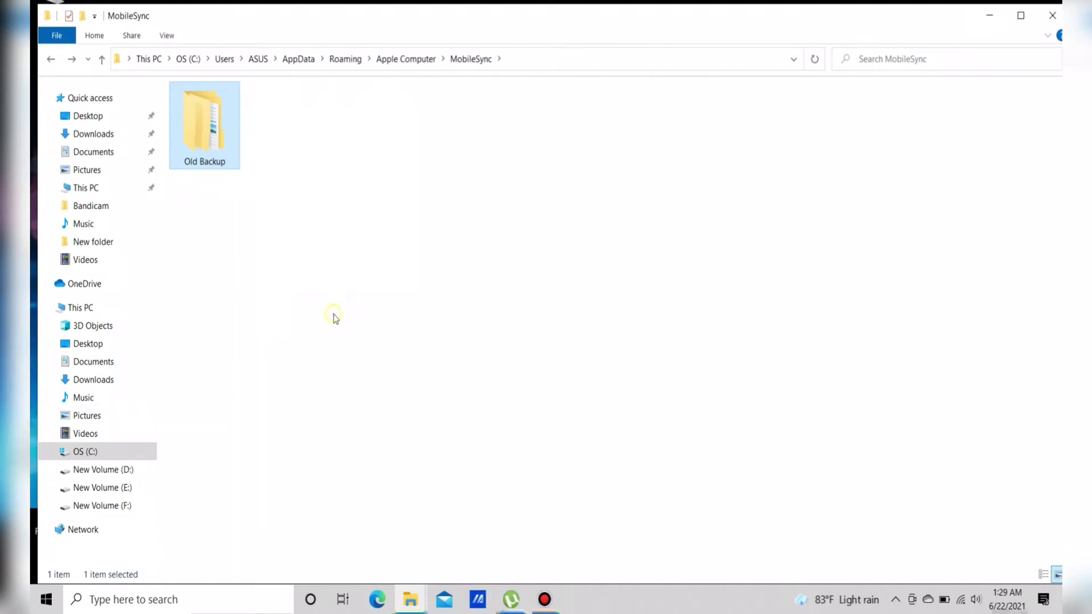
click(335, 317)
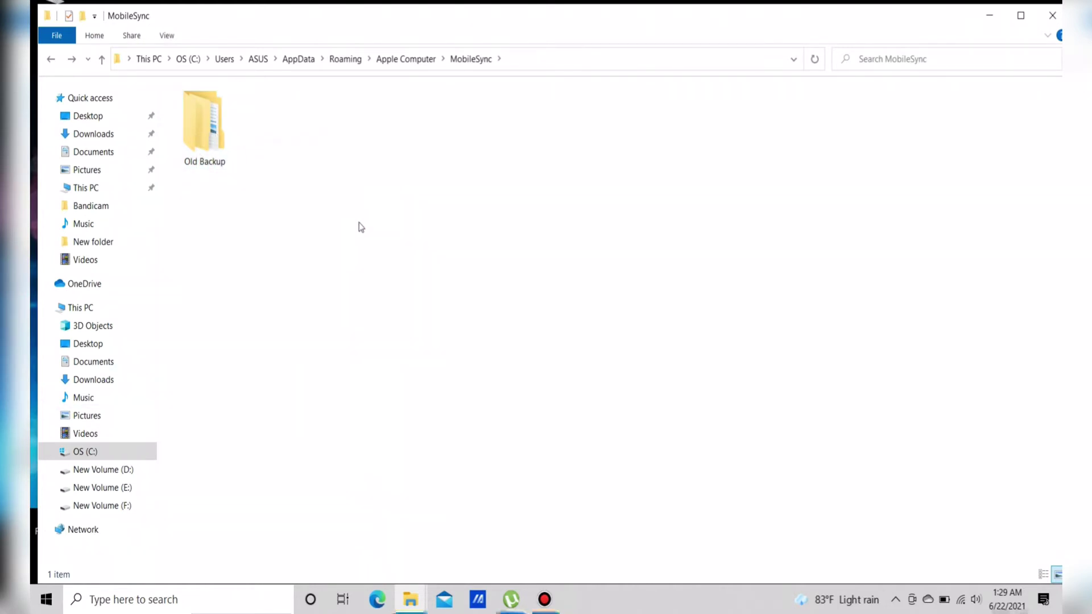
In the second file window, open New Volume (F:) and create a folder named "Itune Backup New".
mouse_move(417, 604)
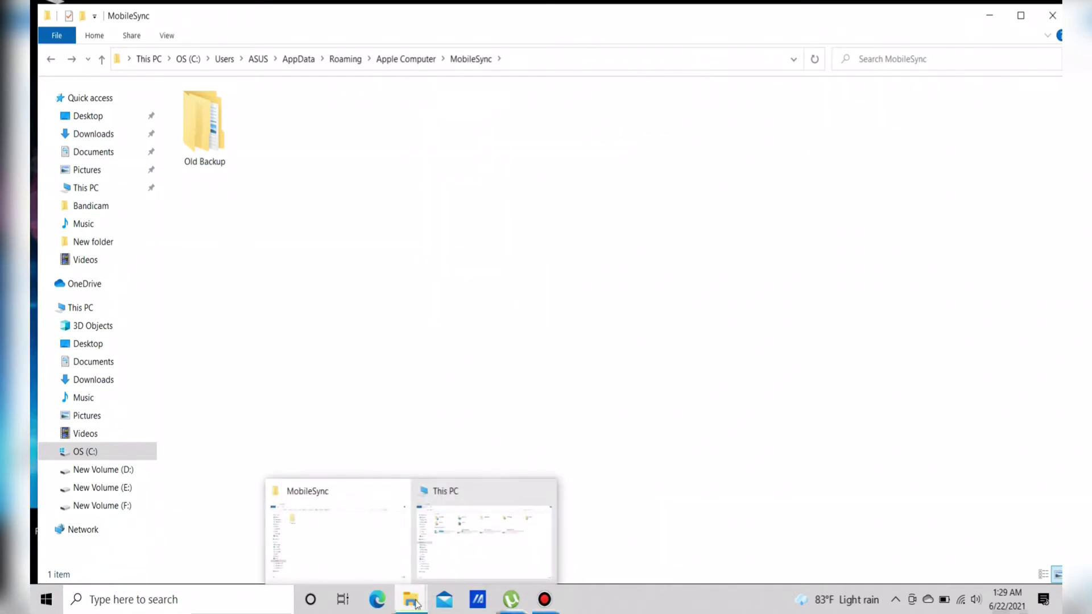
click(467, 563)
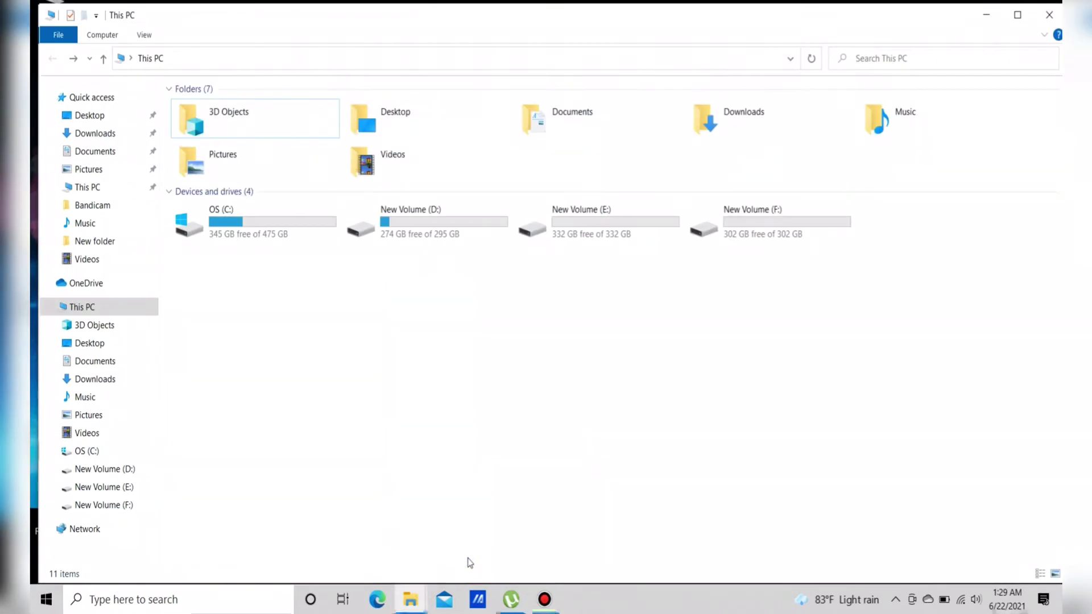
double_click(769, 230)
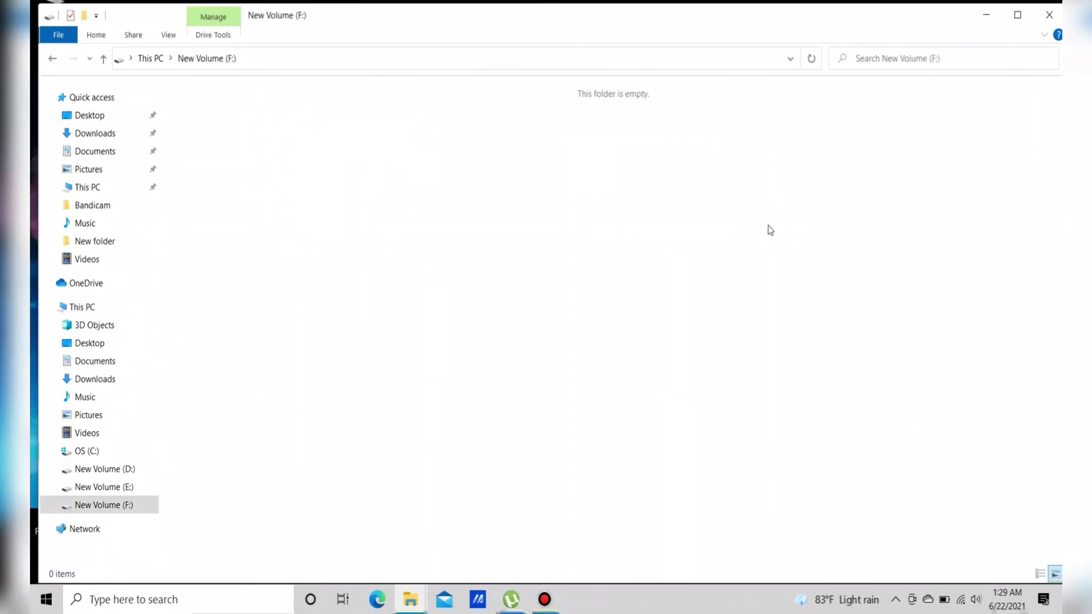
click(494, 137)
right_click(494, 137)
mouse_move(638, 326)
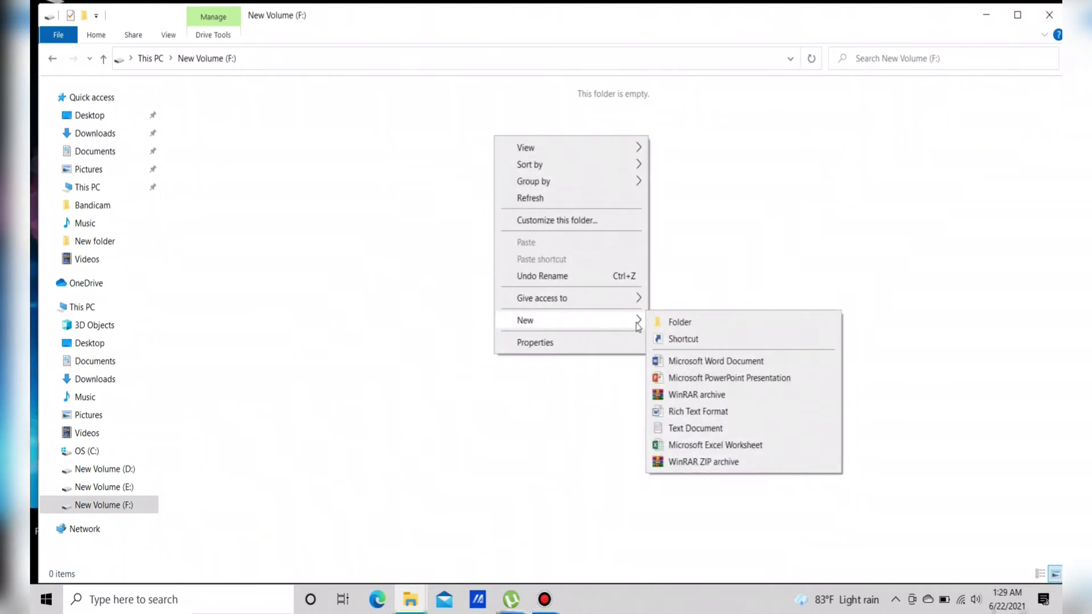
click(677, 323)
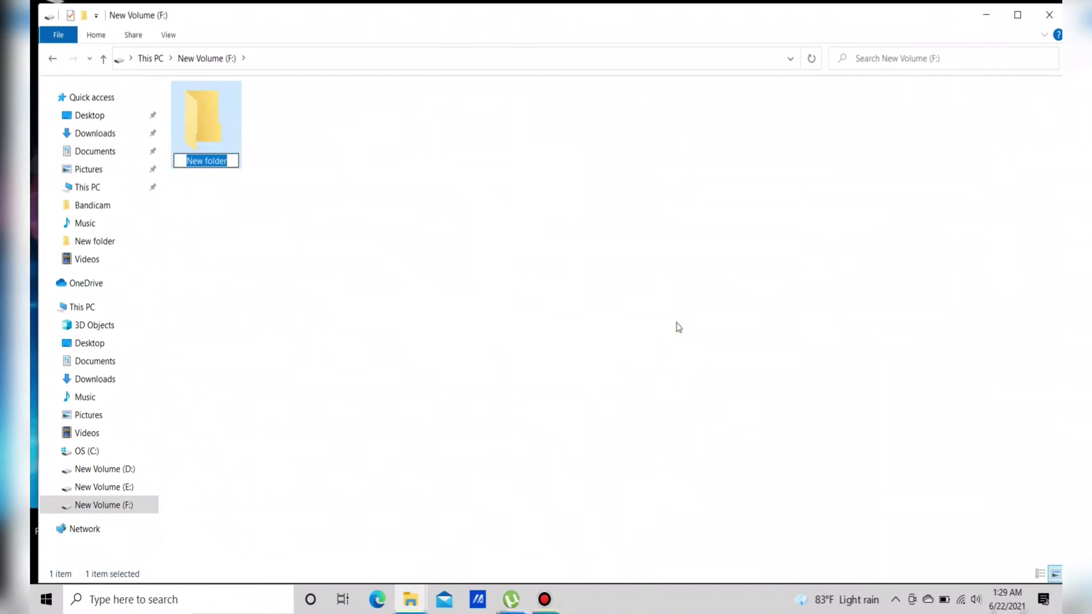
key(BackSpace)
text(I)
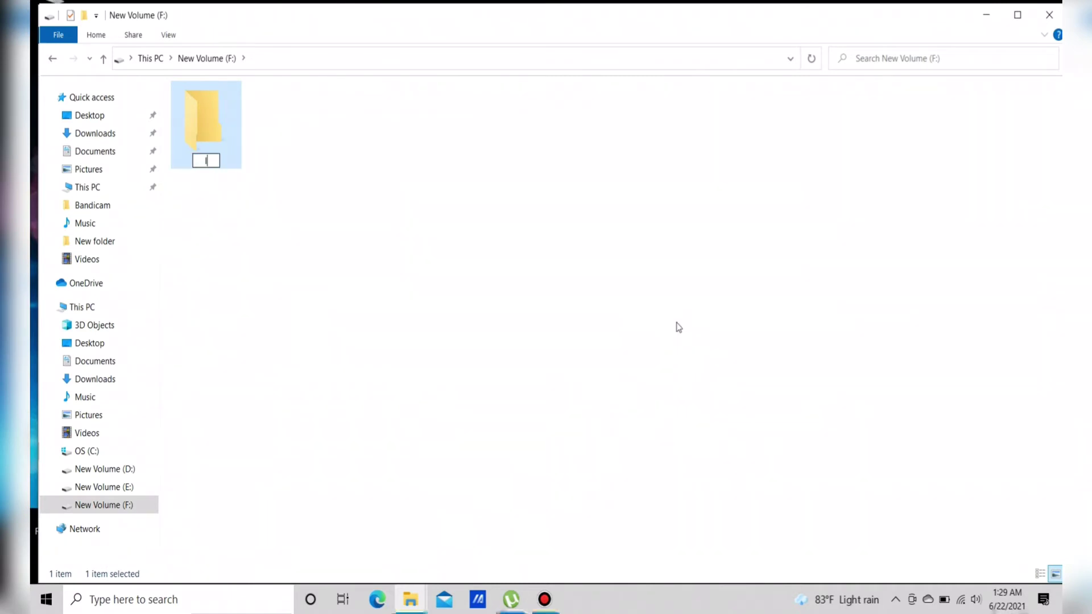
text(tune Back)
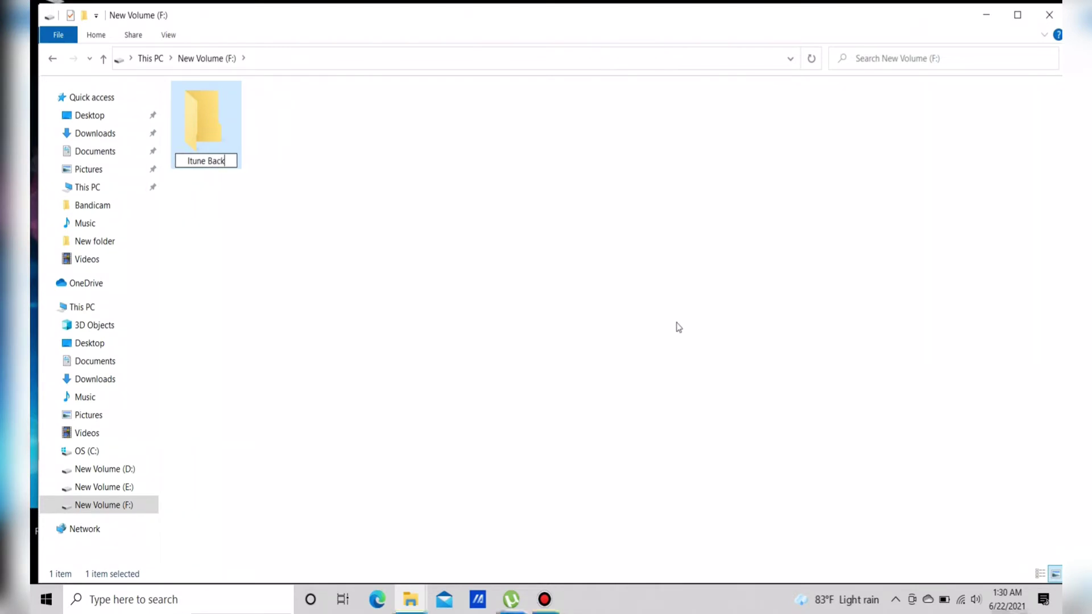
text(up New)
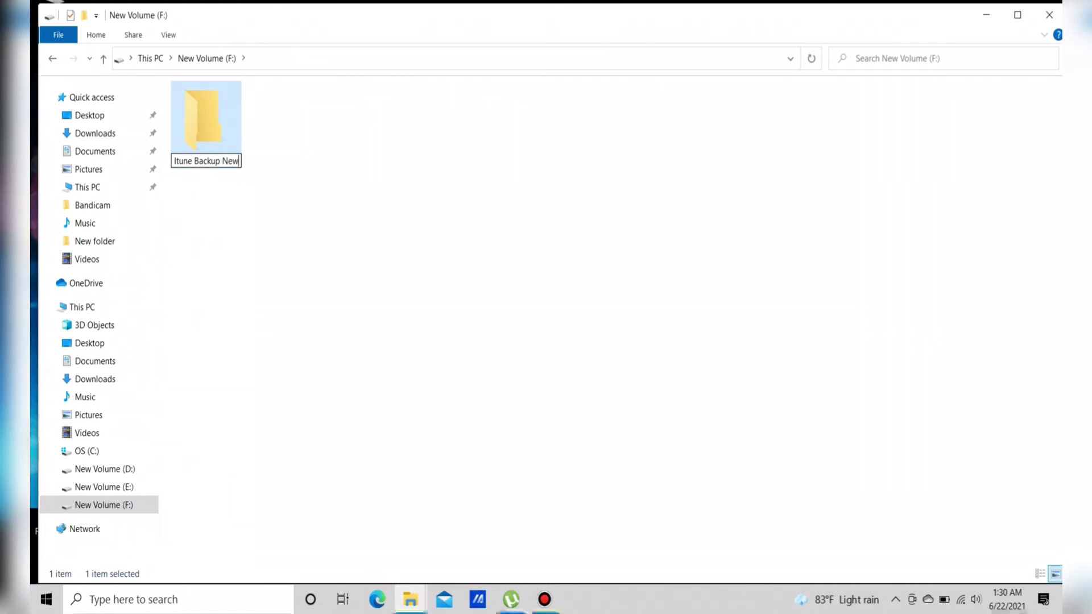
key(Return)
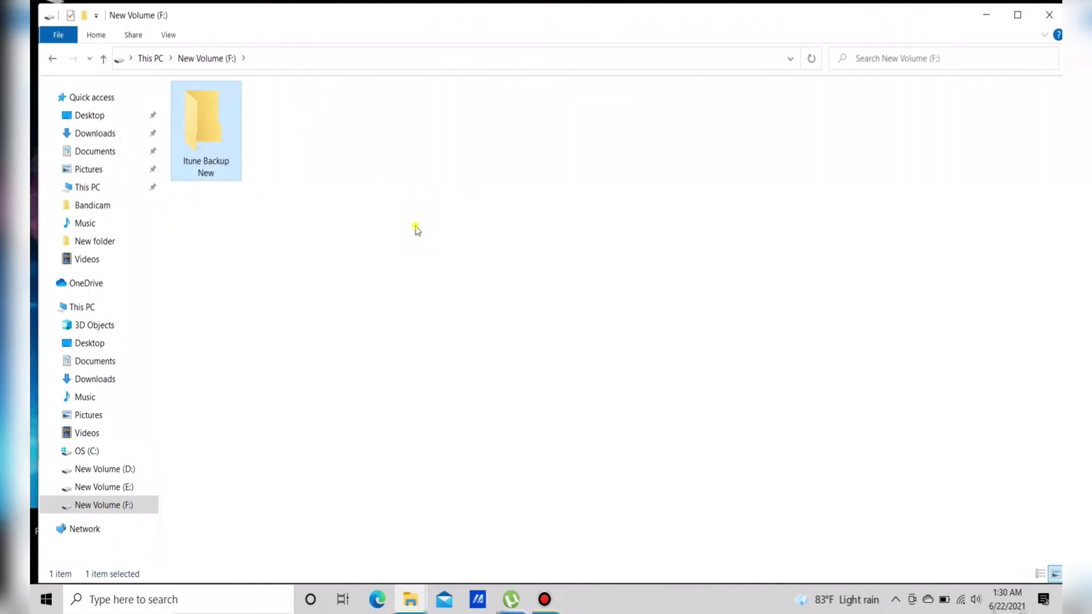
click(414, 229)
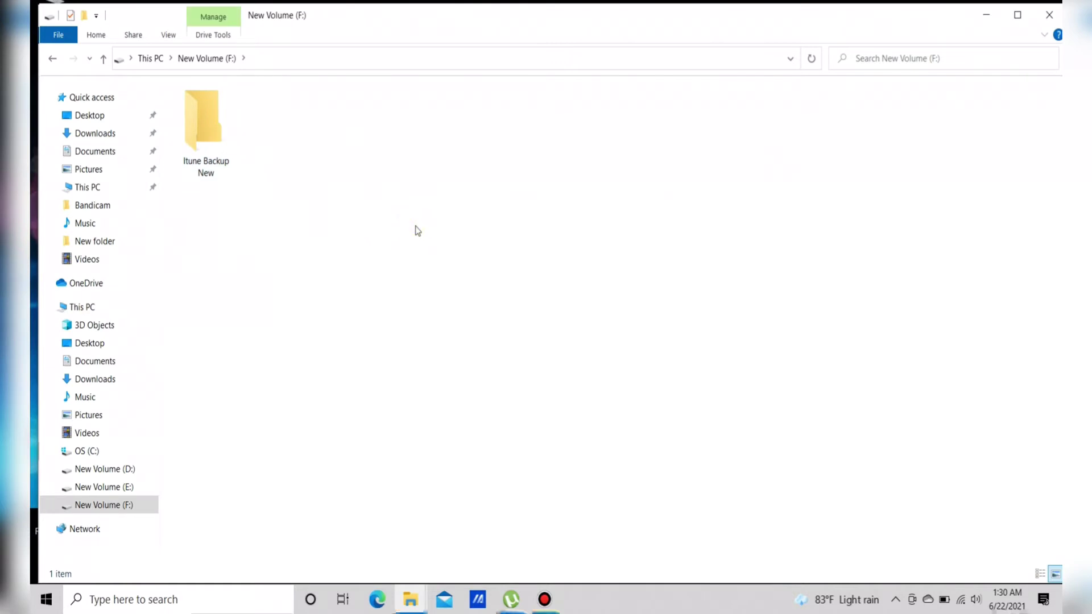
Open the Itune Backup New folder and switch back to the MobileSync window.
double_click(209, 140)
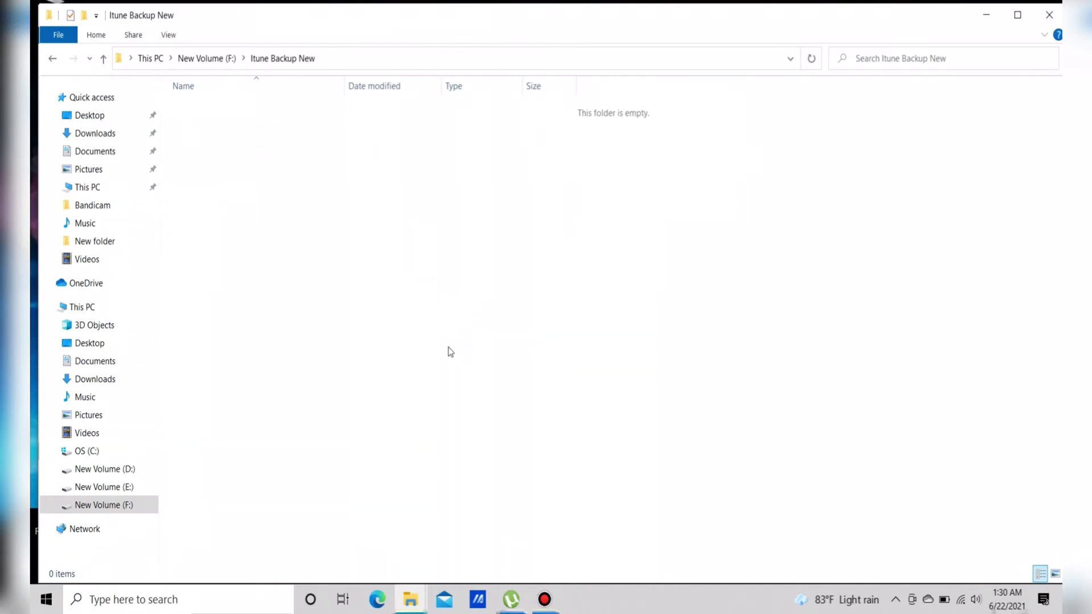
click(413, 603)
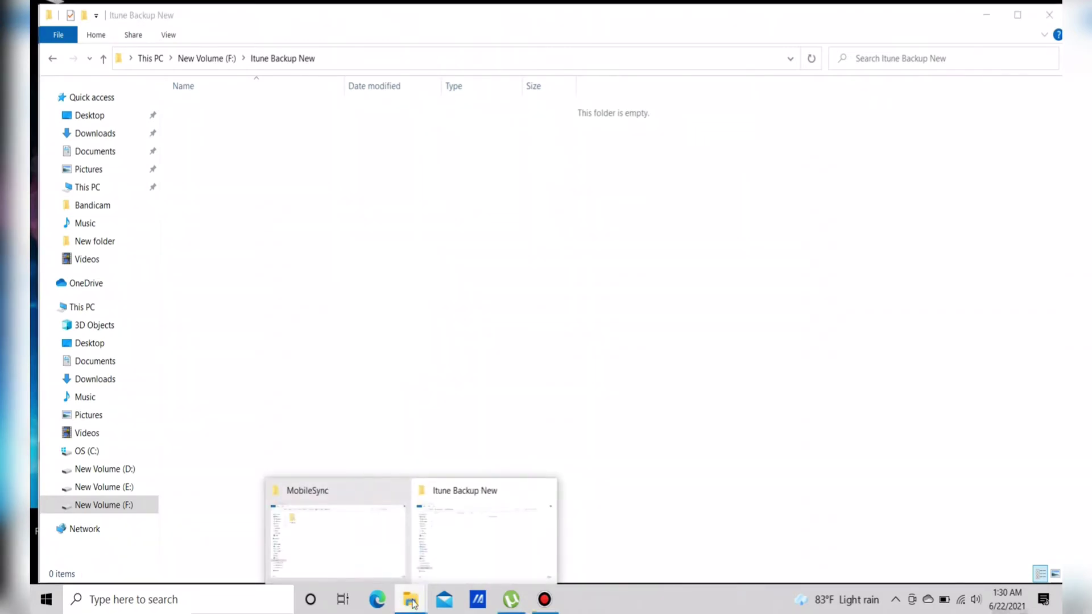
click(413, 603)
click(413, 603)
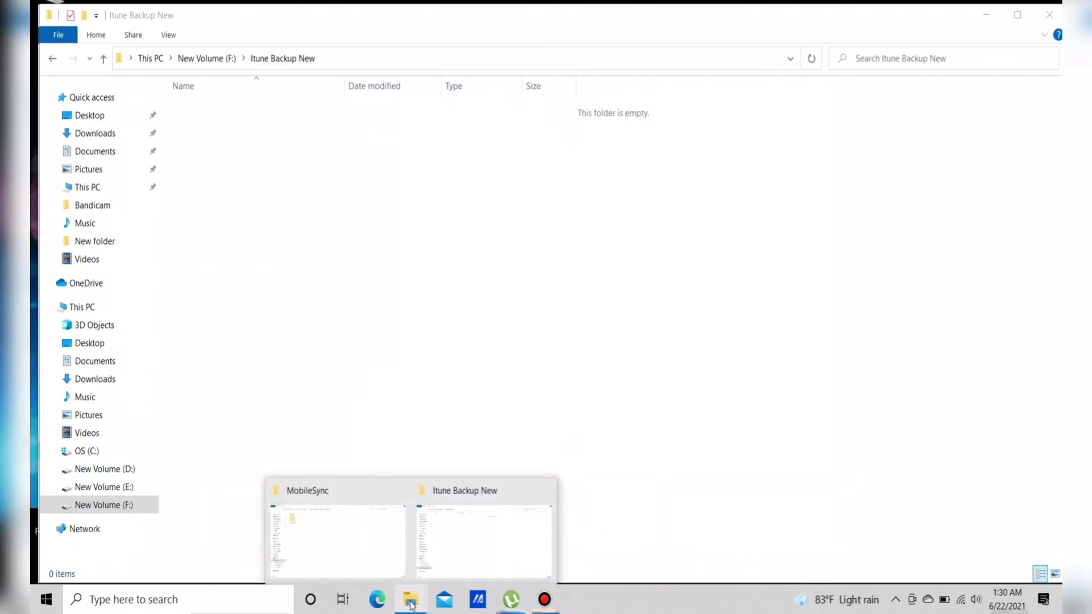
click(356, 554)
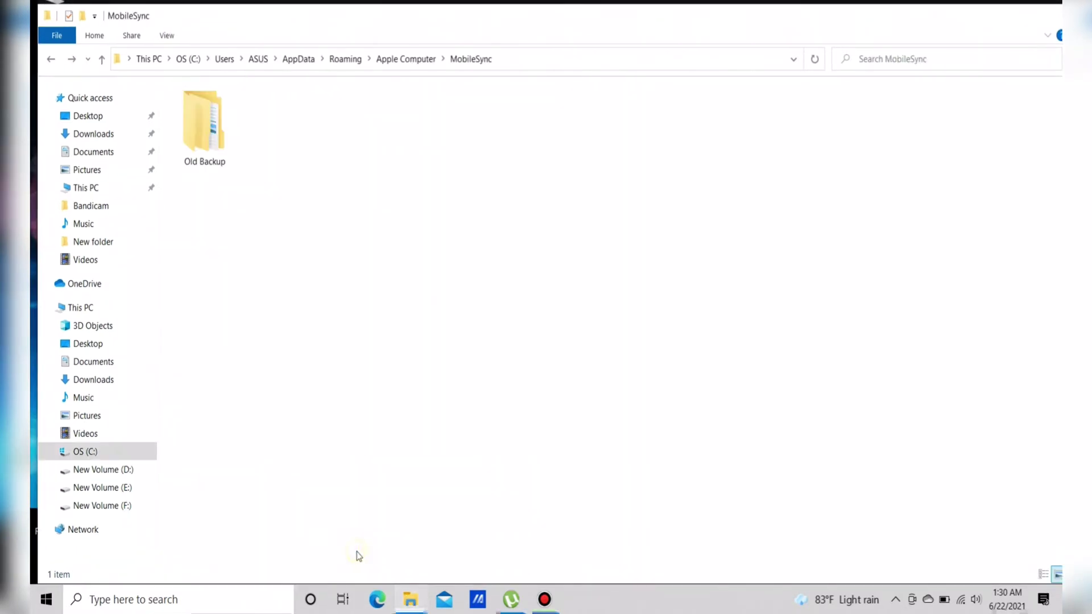
Open a PowerShell window in the MobileSync folder and begin the junction command with cmd /c mklink /J and an opening quote.
shift+right_click(465, 264)
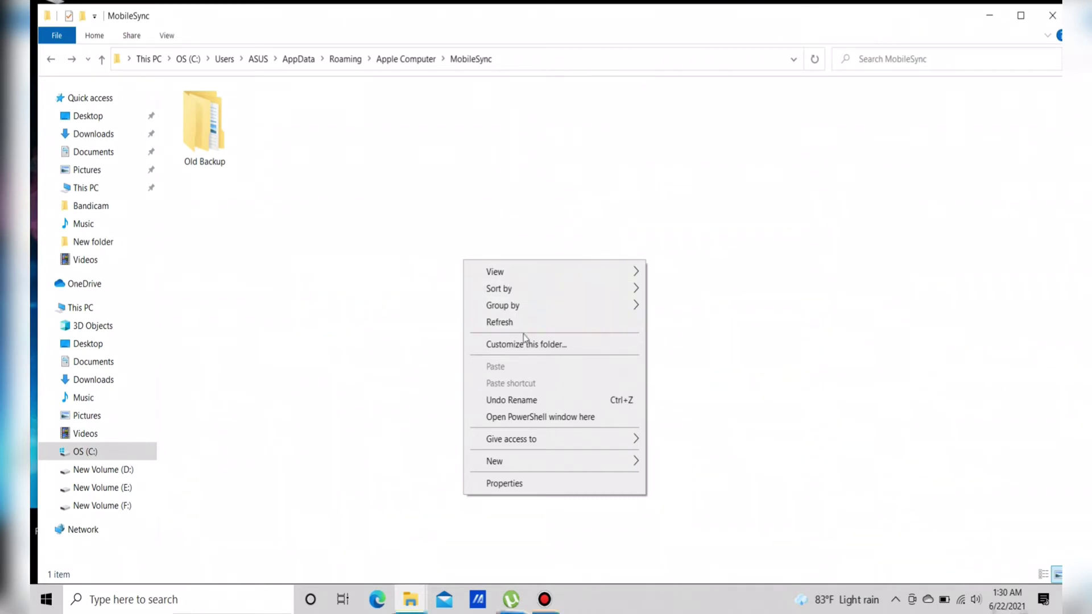
click(534, 418)
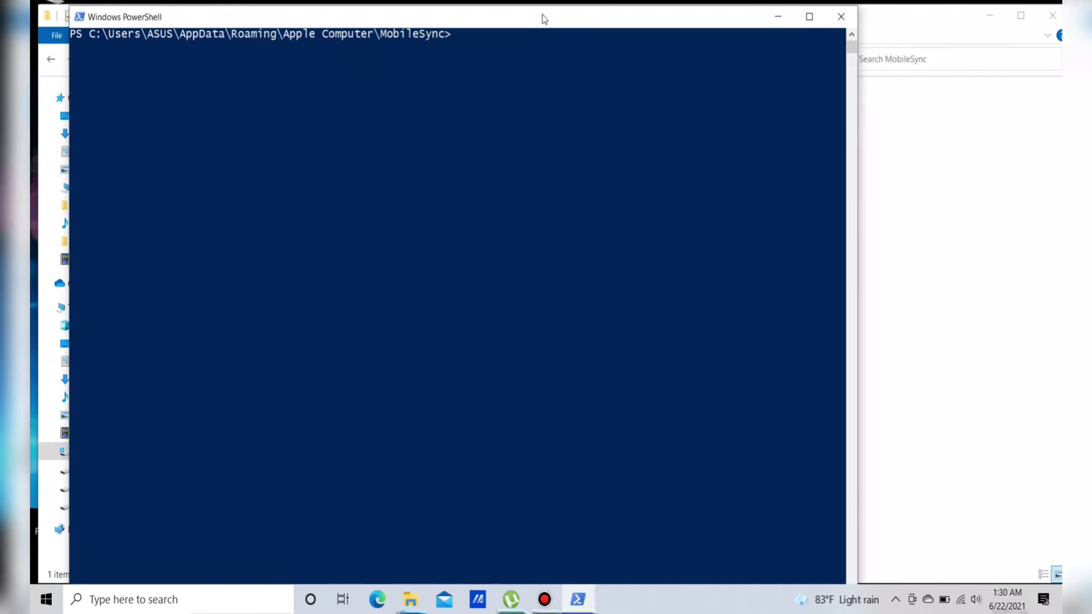
drag(543, 27, 656, 227)
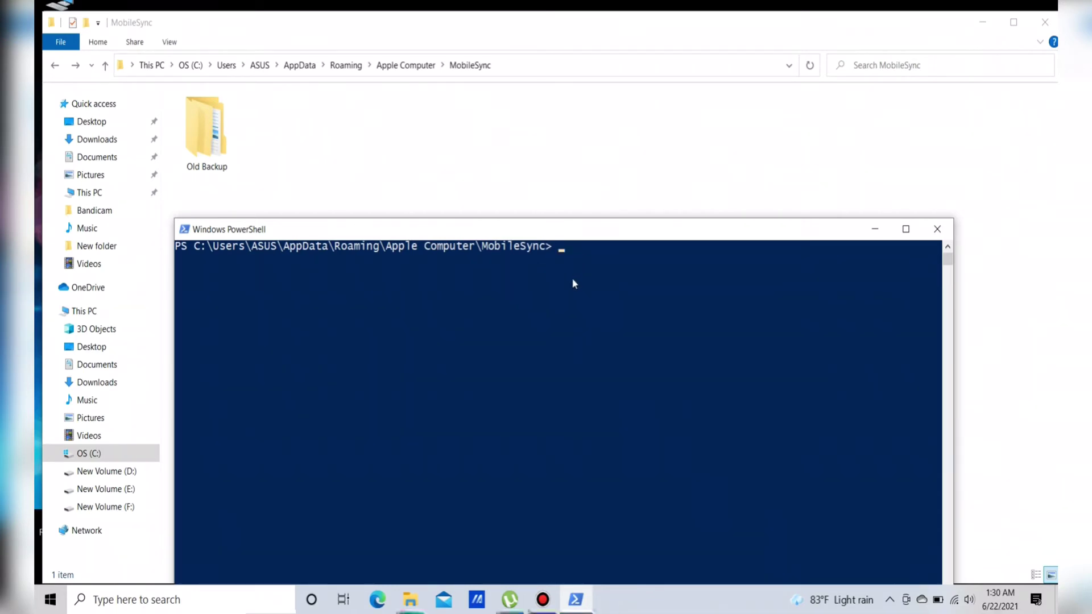
text(cm)
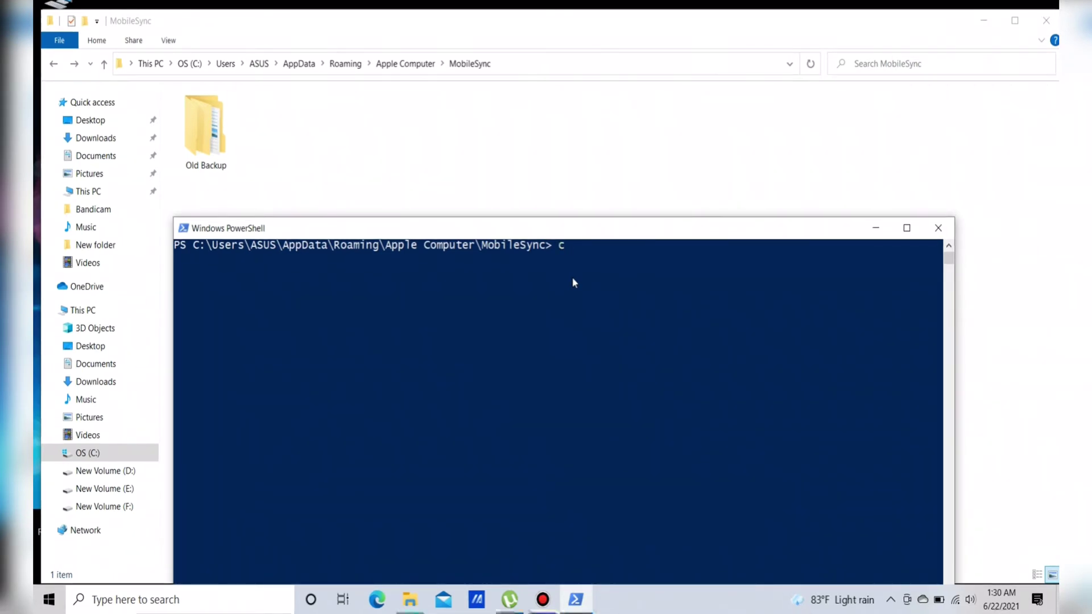
text(d /c)
text(mklink)
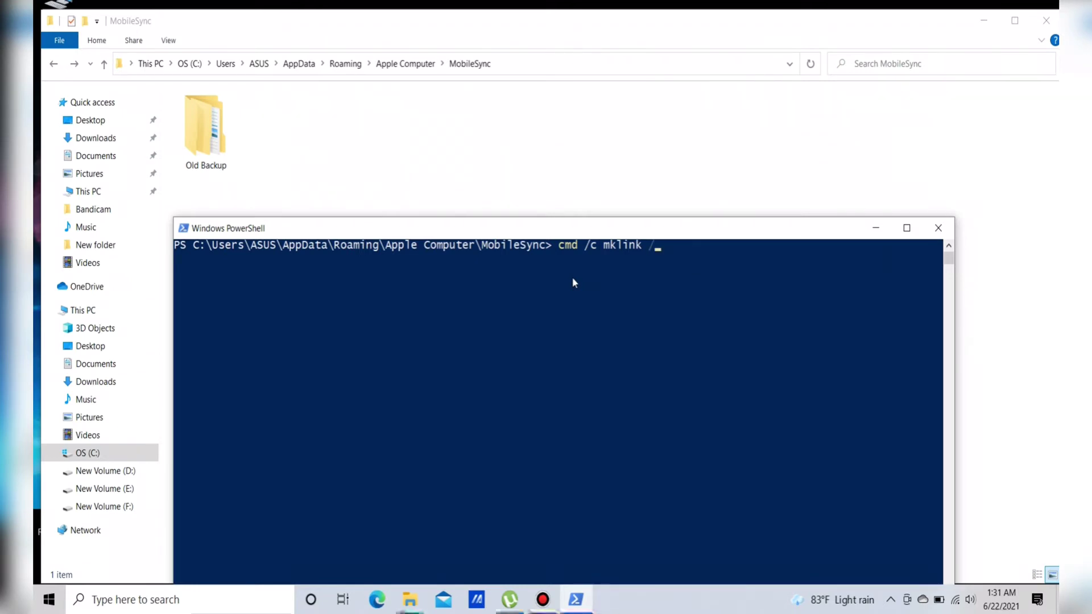
text( /J)
text(")
Copy the MobileSync folder path into the command, append \Backup, close the quotes and open a second quoted path.
click(446, 152)
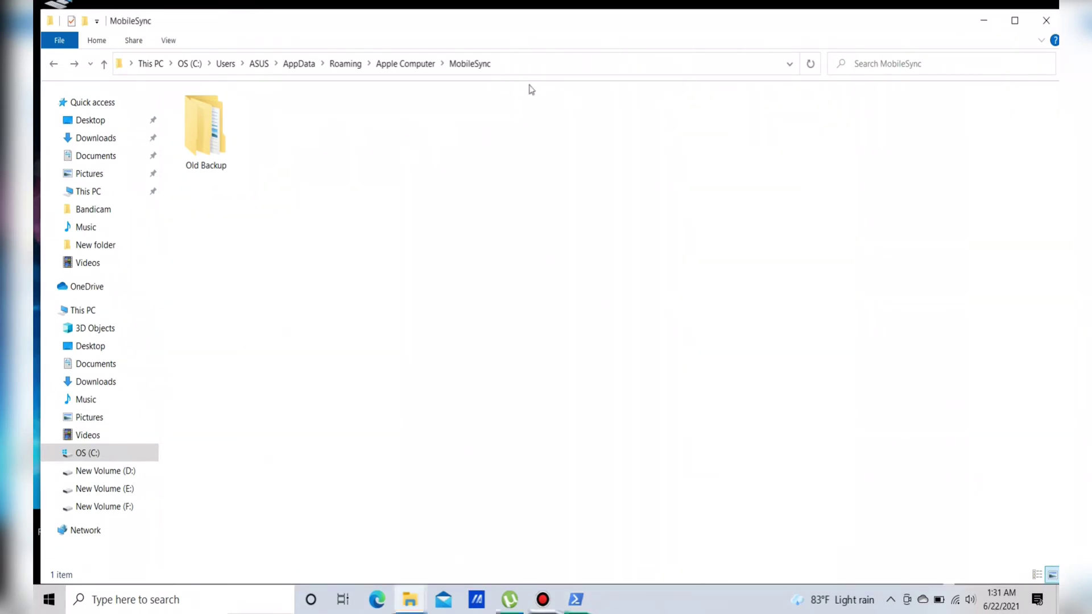
click(590, 64)
key(ctrl+c)
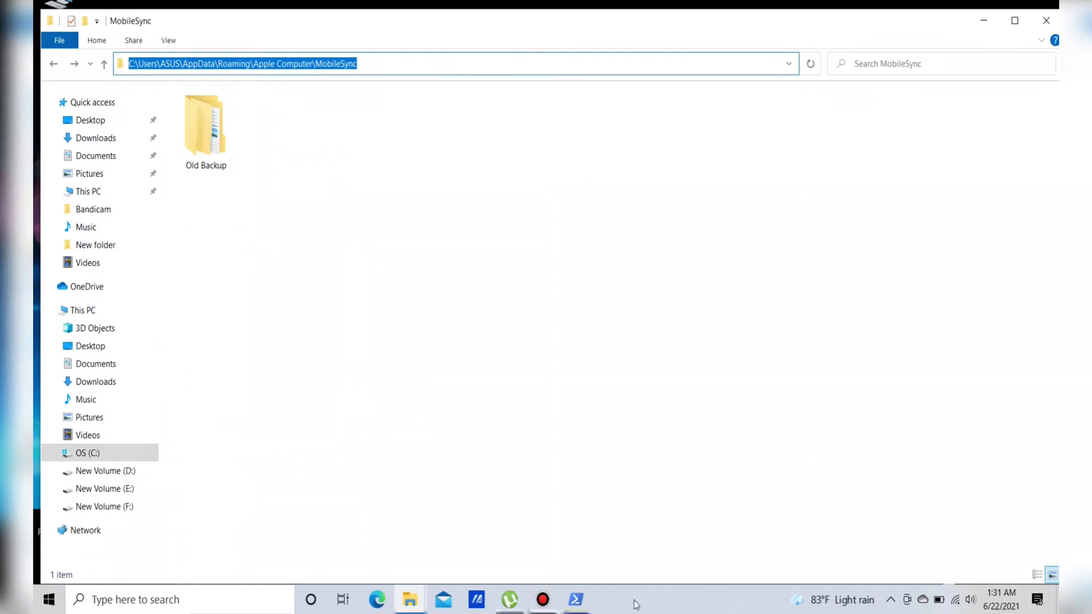
click(576, 601)
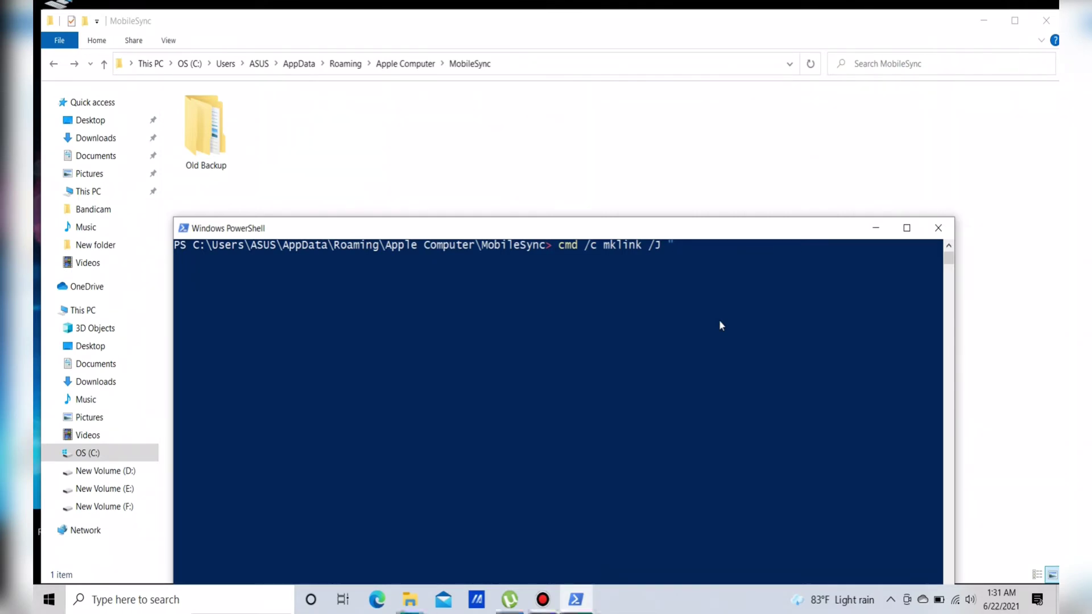
key(ctrl+v)
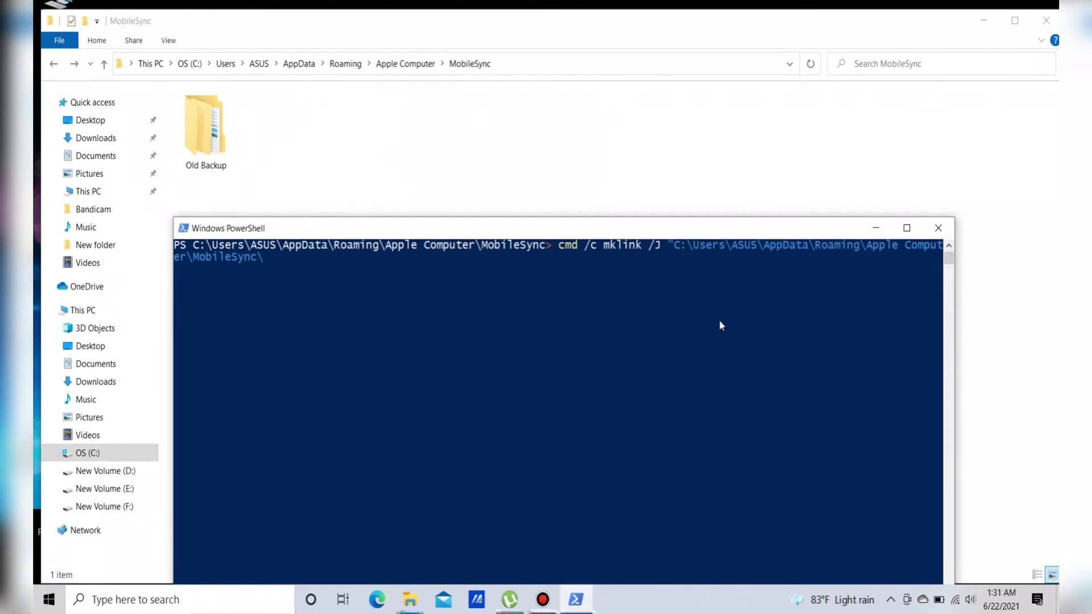
text(Backup" ")
Add the copied path F:\Itune Backup New as the quoted link target and run the mklink command.
click(740, 136)
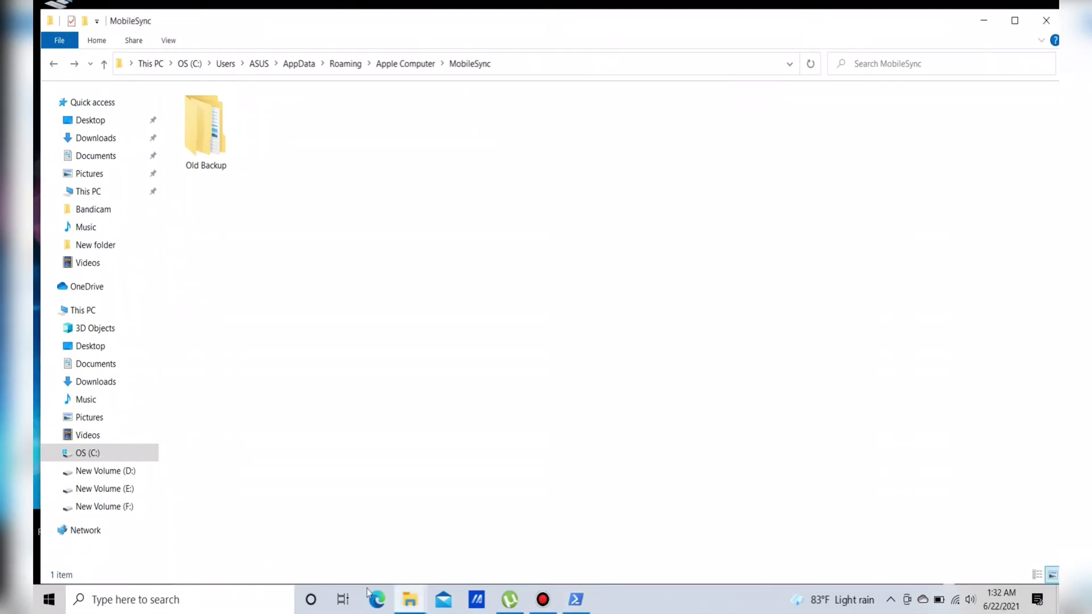
click(417, 602)
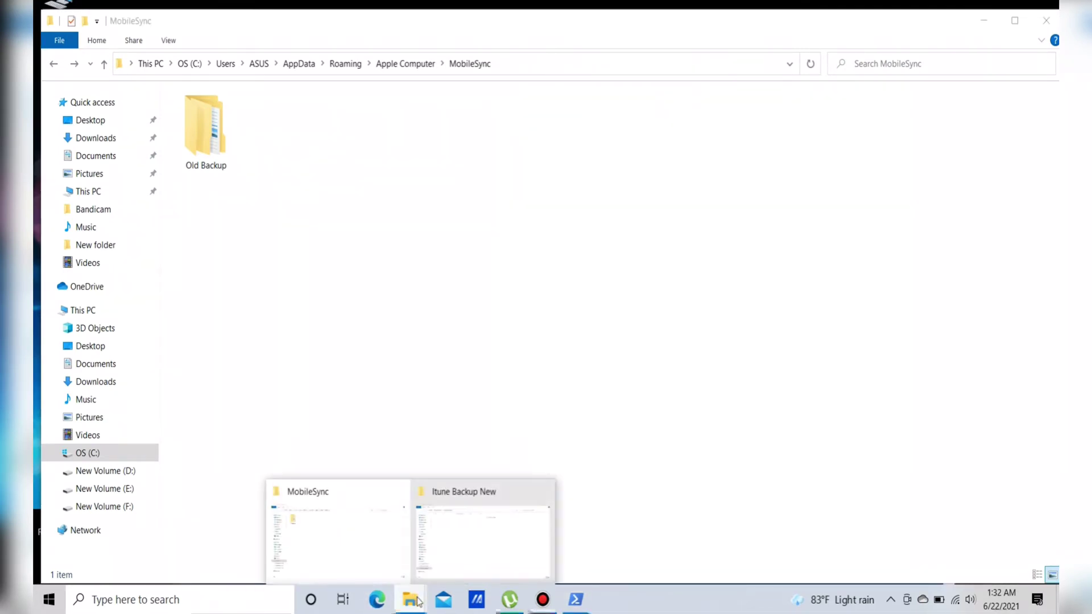
click(497, 547)
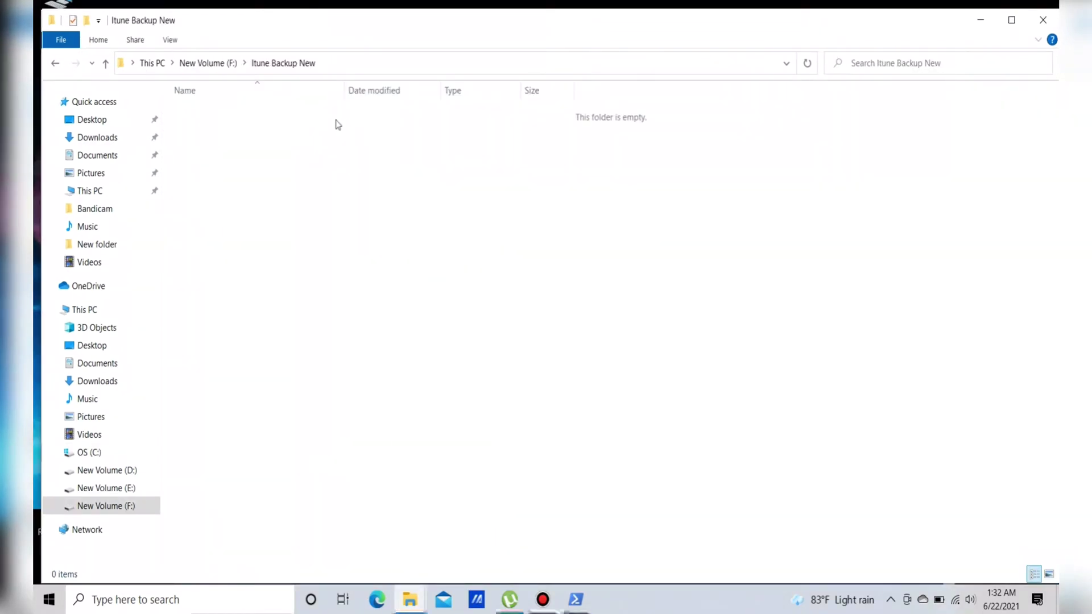
click(381, 68)
key(ctrl+c)
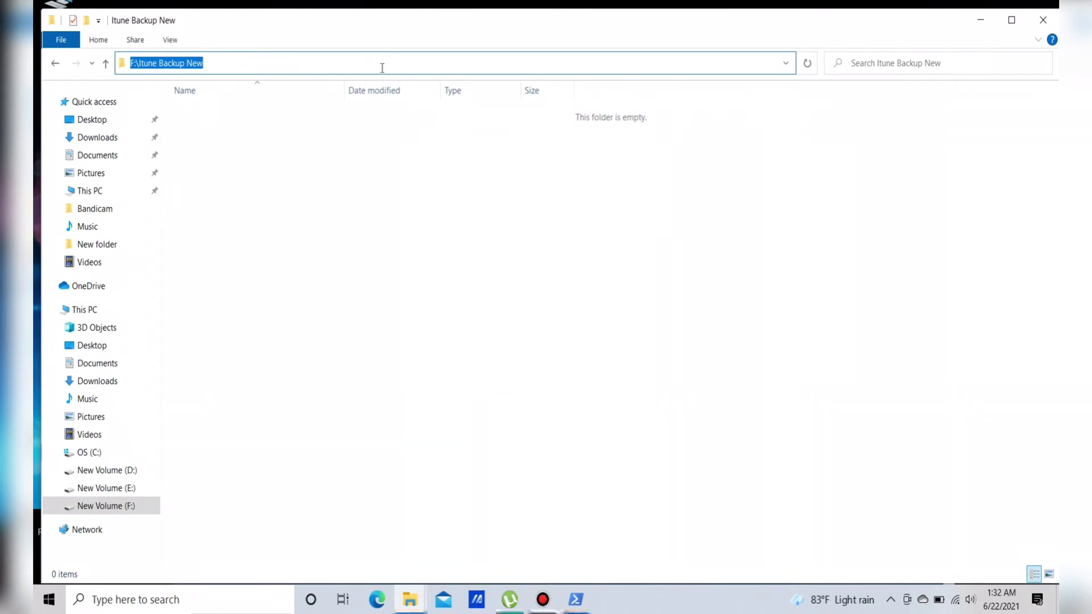
click(576, 600)
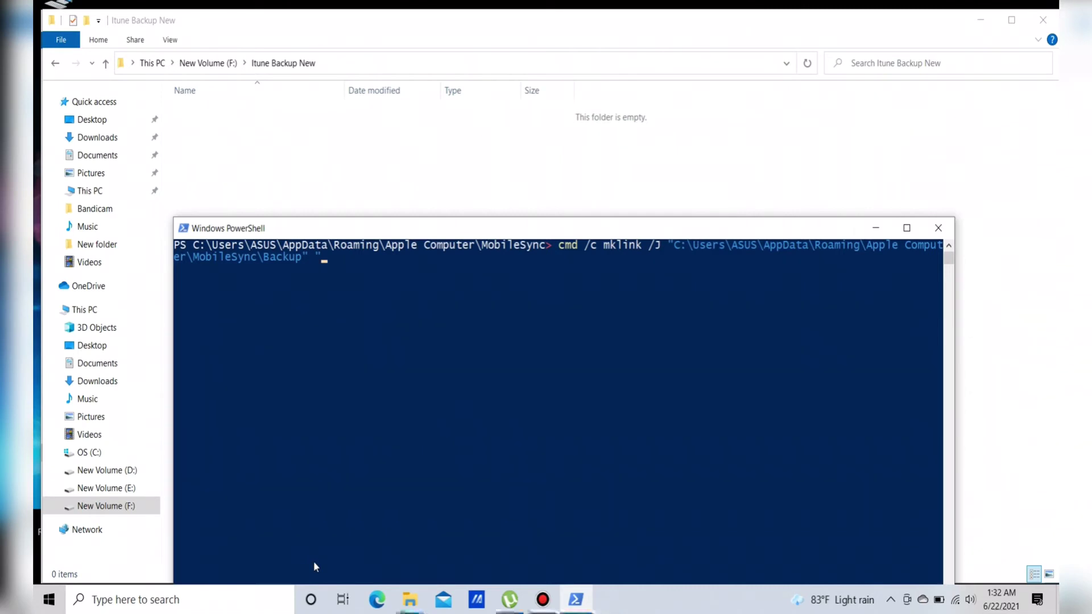
key(ctrl+v)
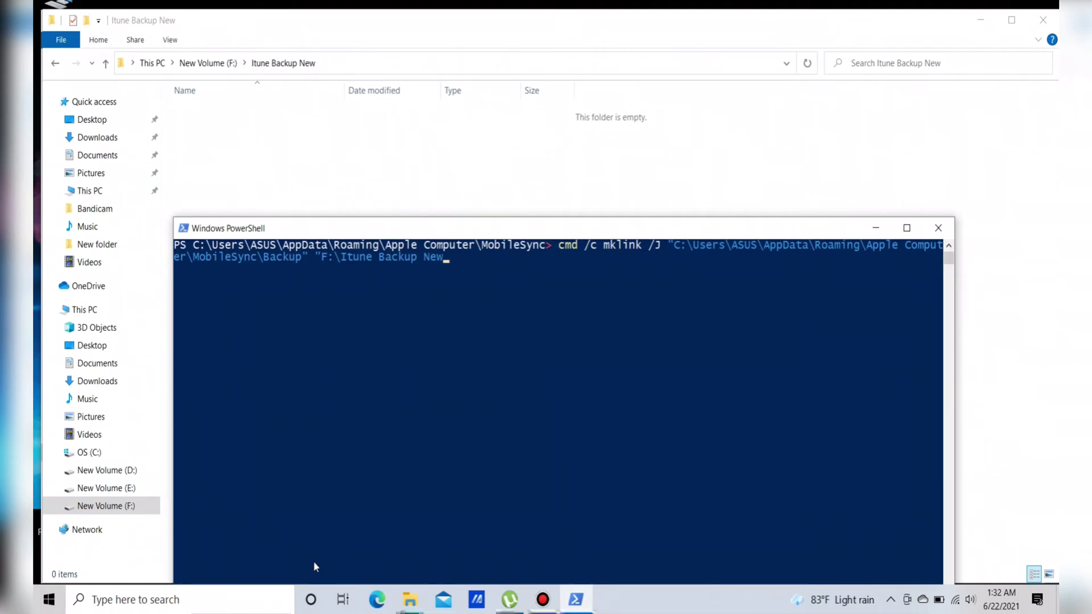
text(")
key(Return)
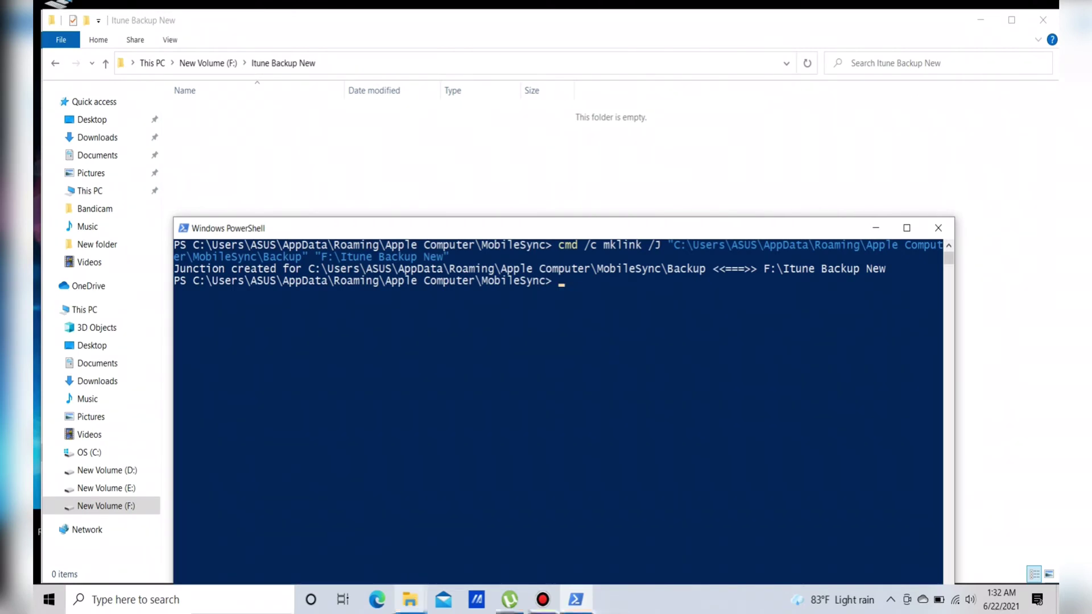
Review the mklink output and inspect the Backup link in MobileSync, including its contents, with PowerShell minimized.
click(409, 599)
click(352, 560)
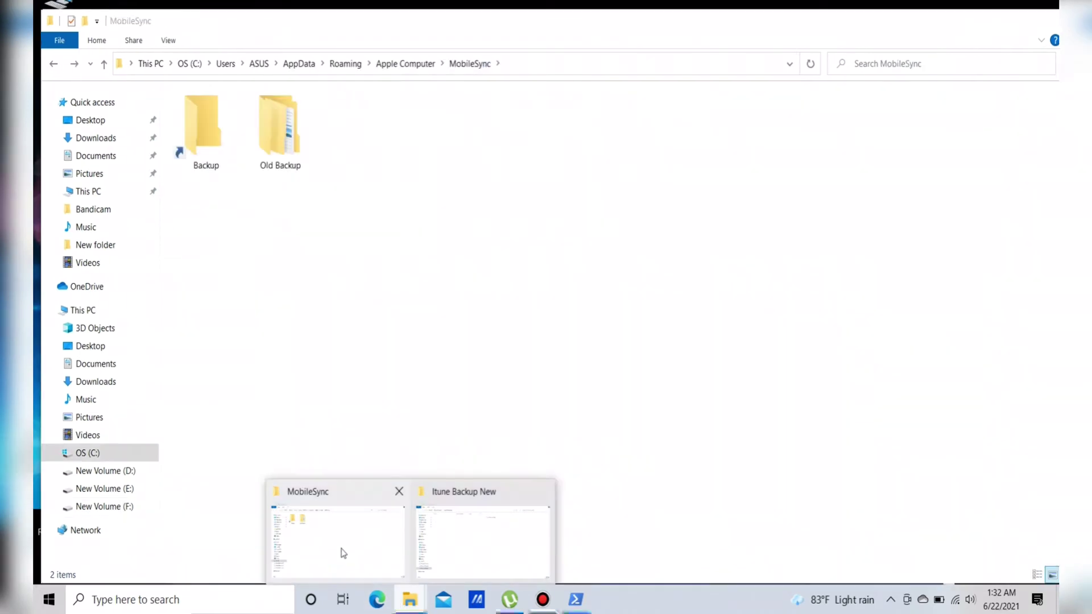
click(578, 599)
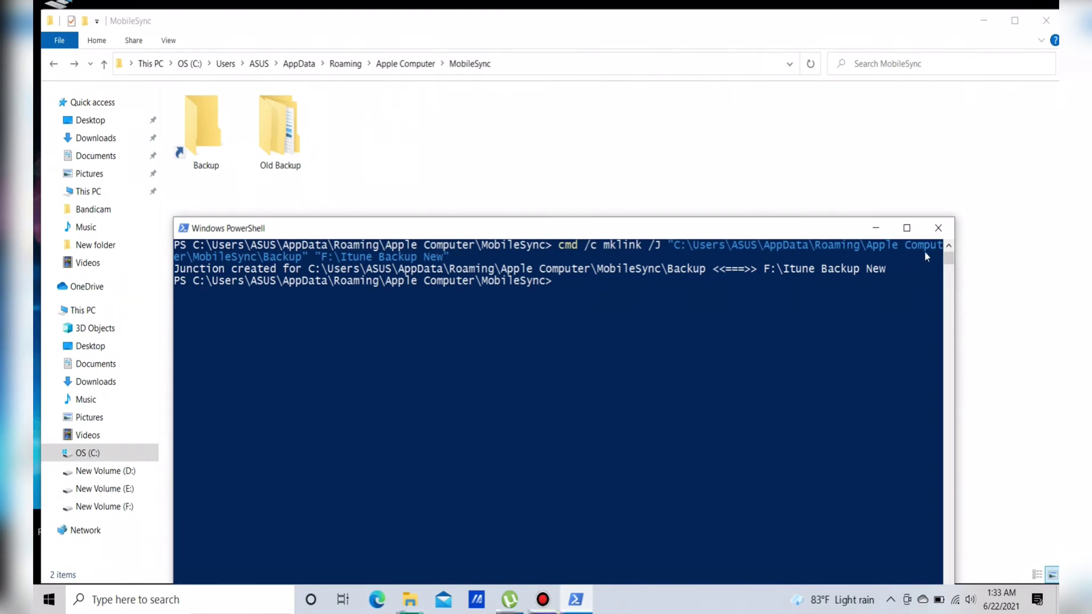
click(876, 228)
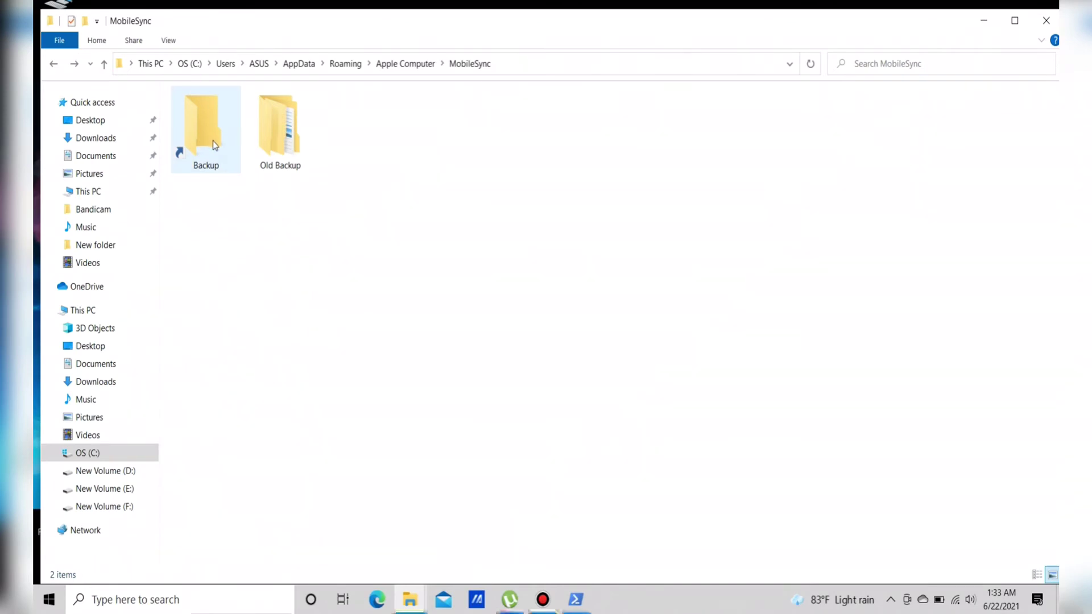
double_click(197, 134)
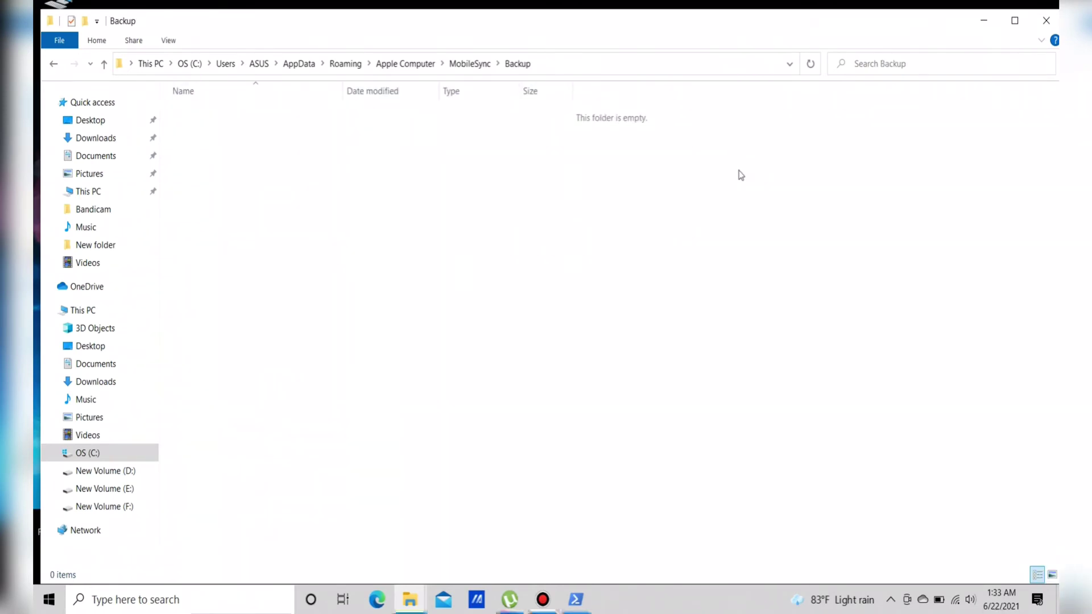
click(55, 64)
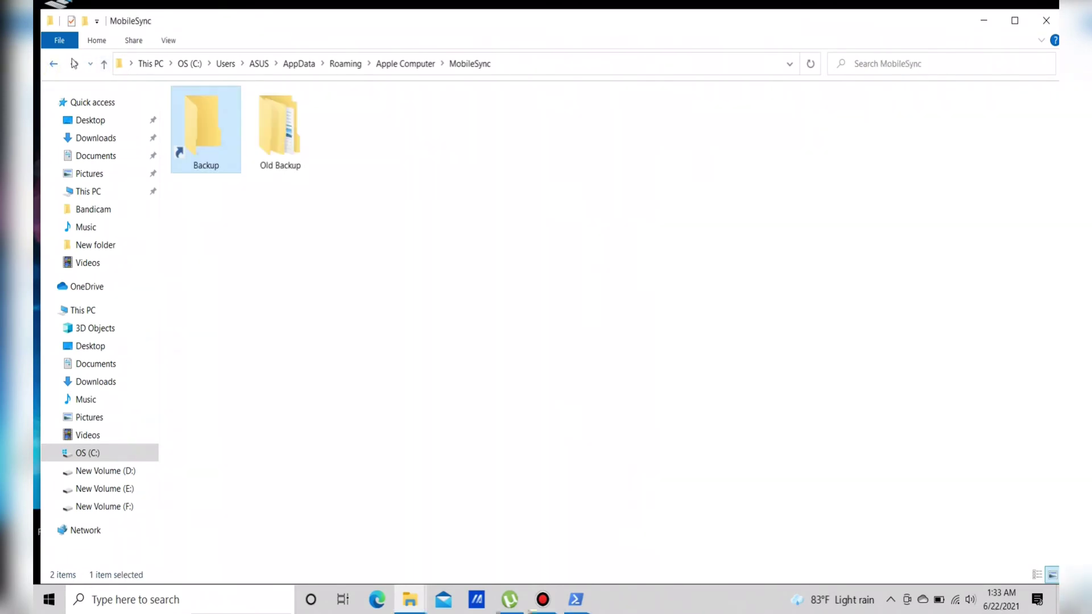
Move the device backup folder from Old Backup into the Itune Backup New folder on drive F:.
double_click(288, 128)
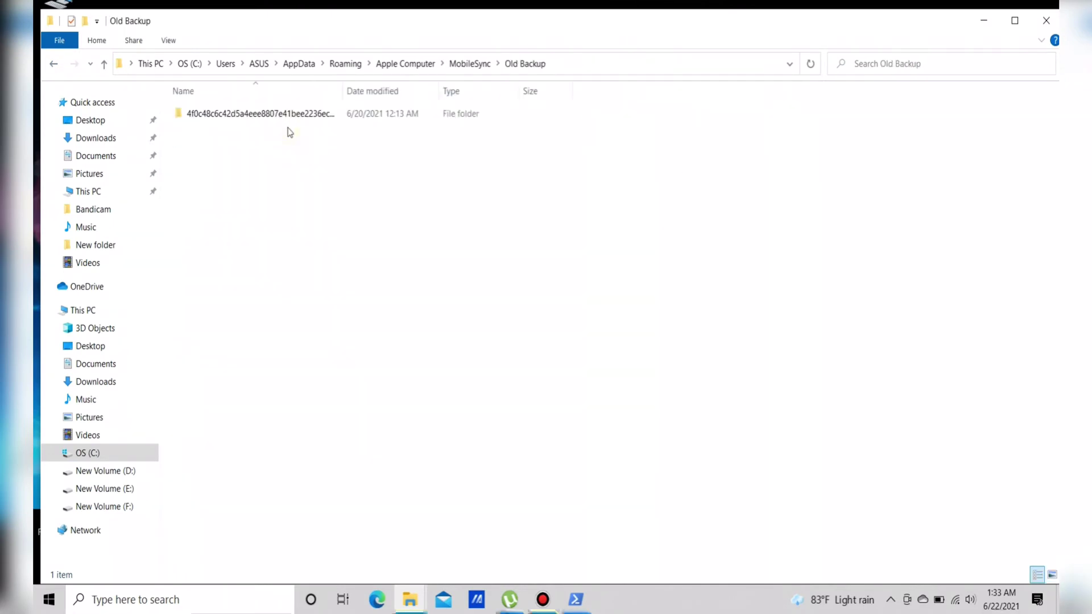
click(259, 111)
right_click(258, 108)
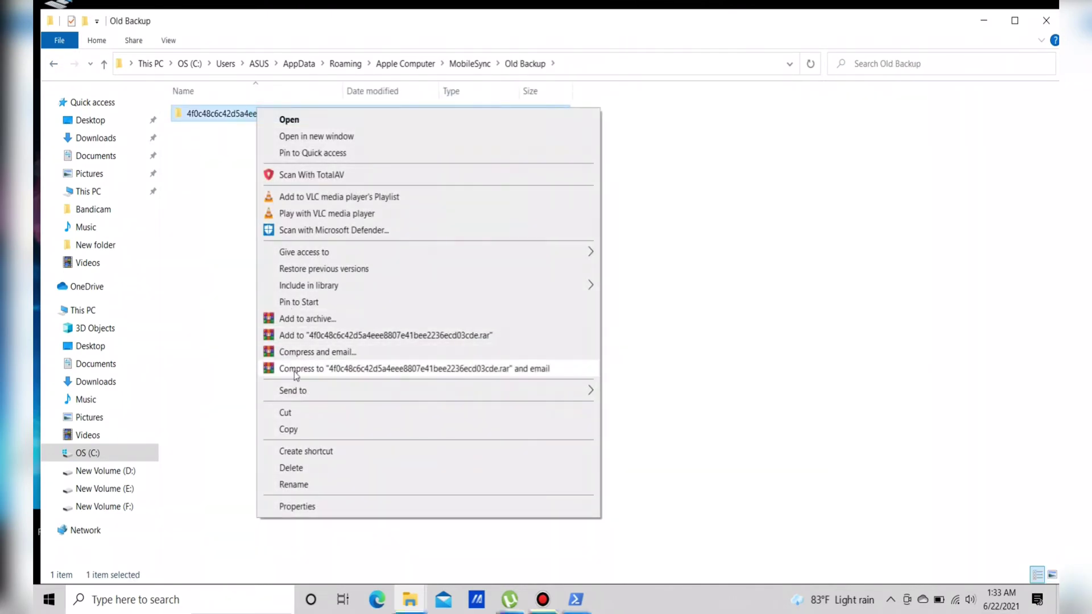
click(305, 414)
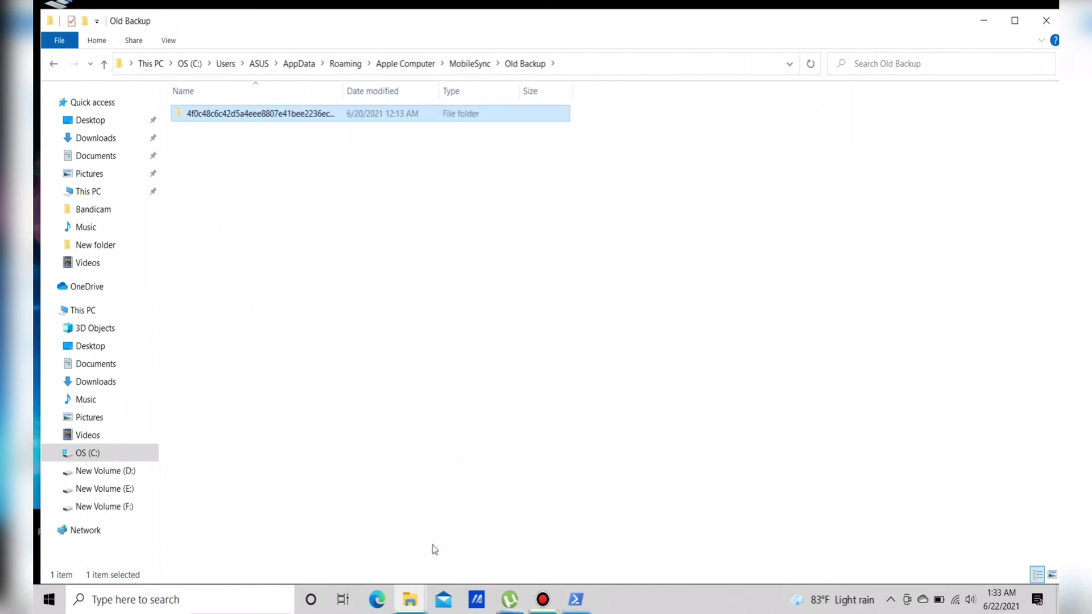
mouse_move(416, 602)
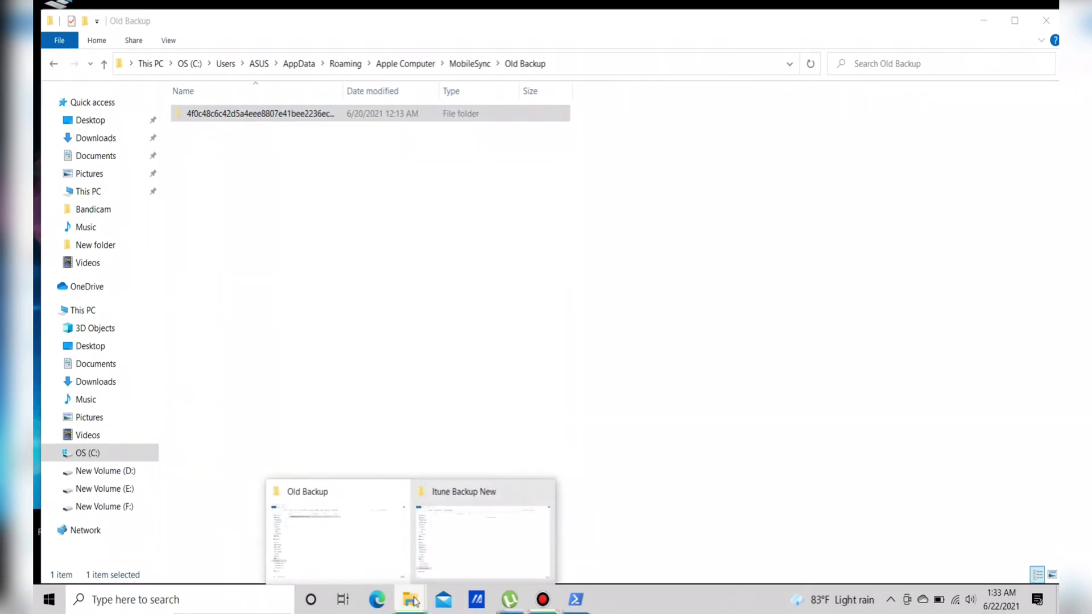
click(499, 545)
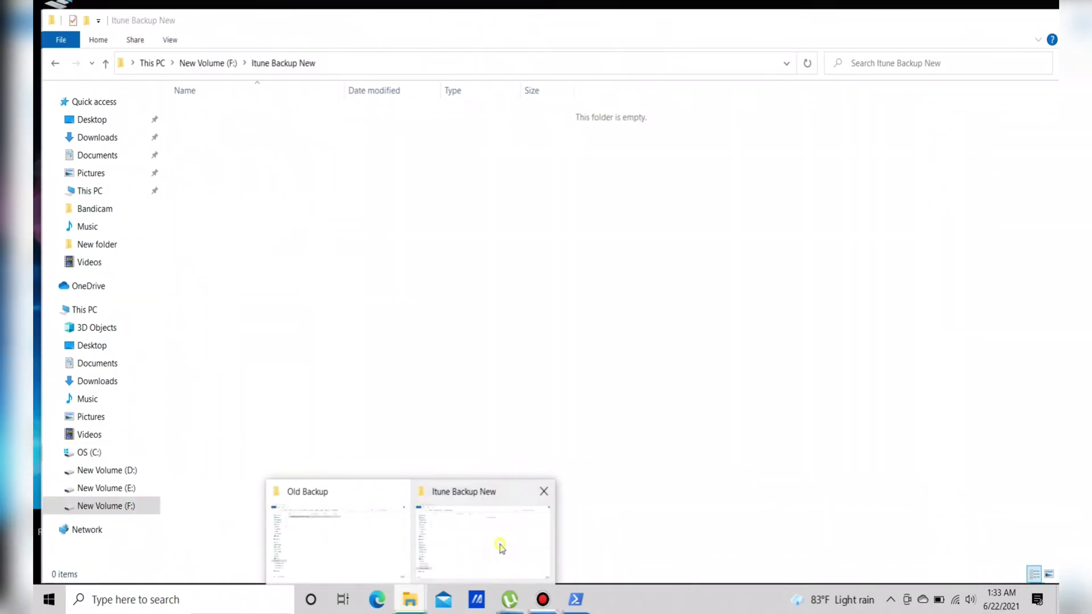
right_click(477, 276)
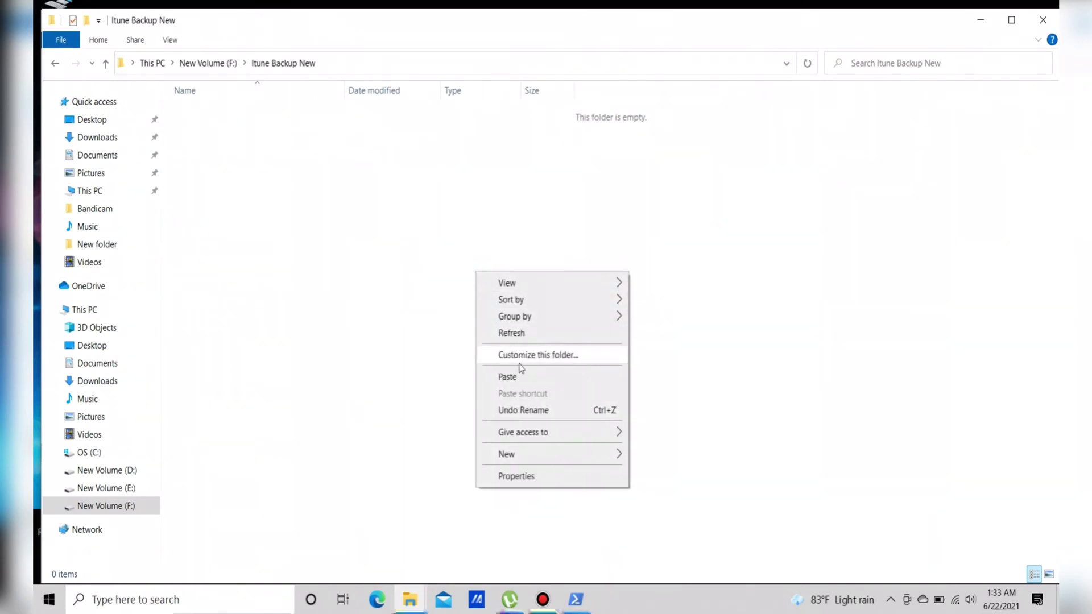
click(526, 380)
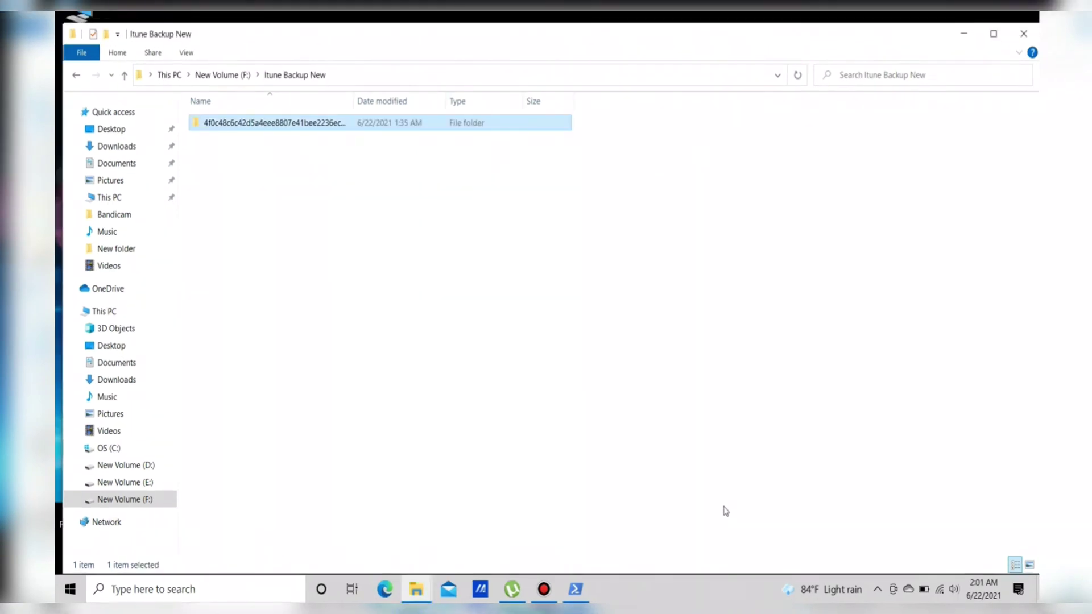
click(678, 593)
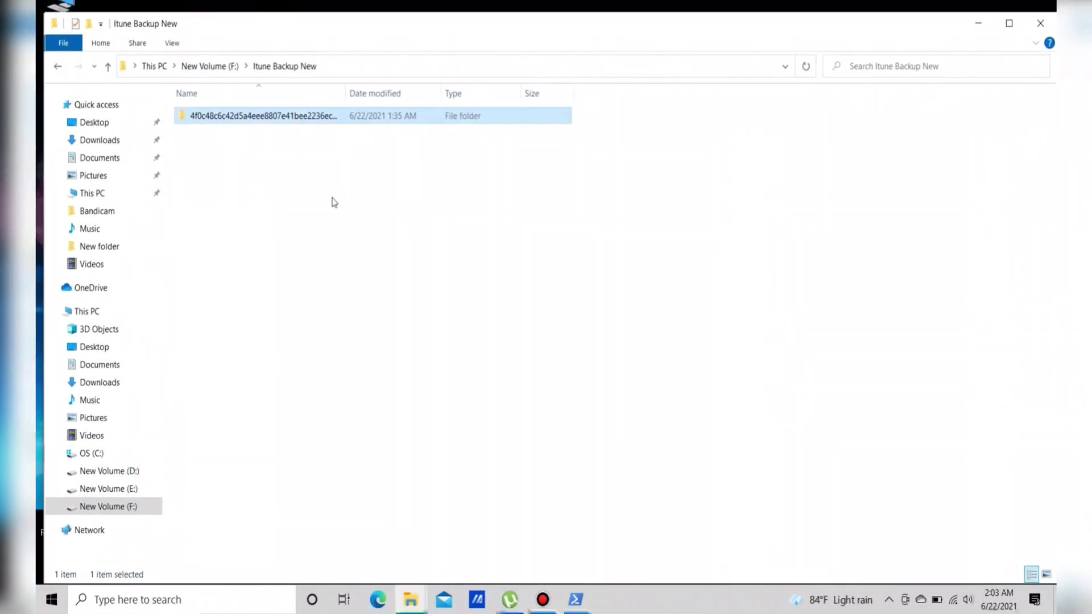
Switch to the MobileSync window and check the contents of the Backup link and the Old Backup folder.
click(411, 598)
click(354, 561)
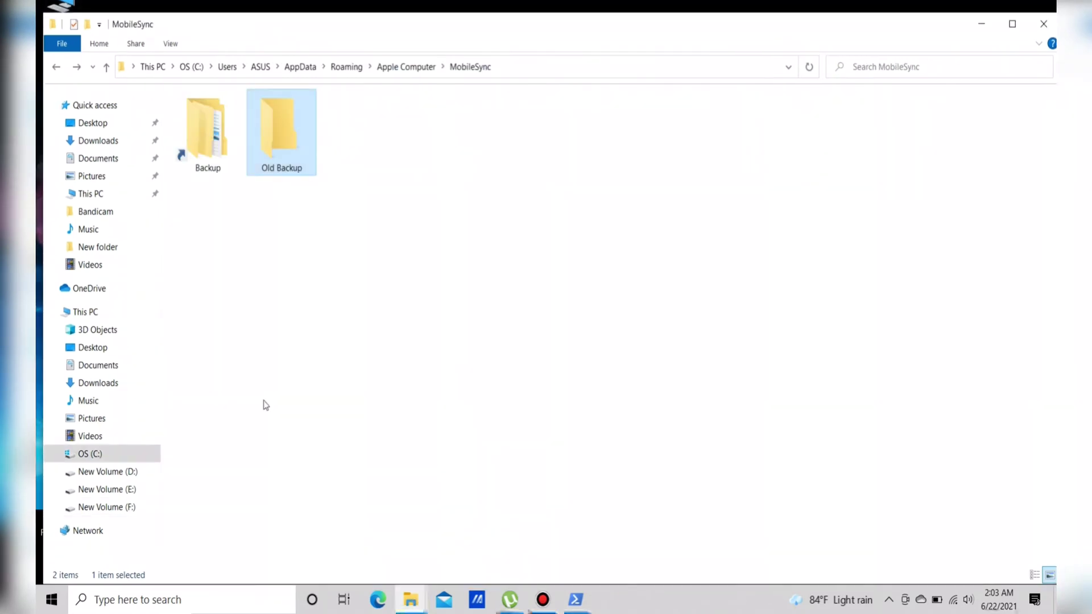
click(215, 136)
double_click(215, 135)
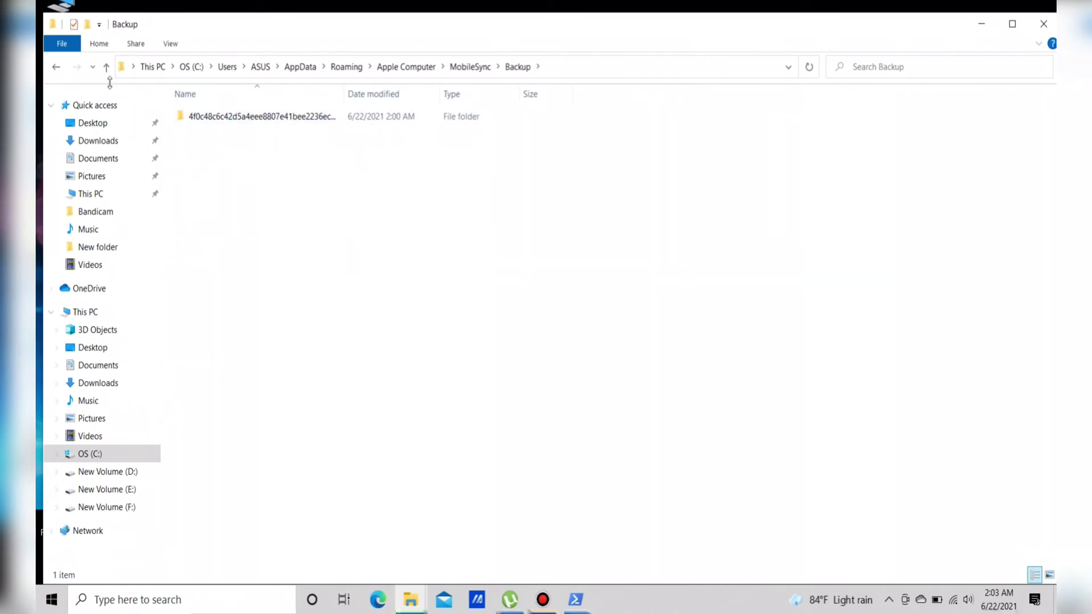
click(57, 69)
double_click(284, 139)
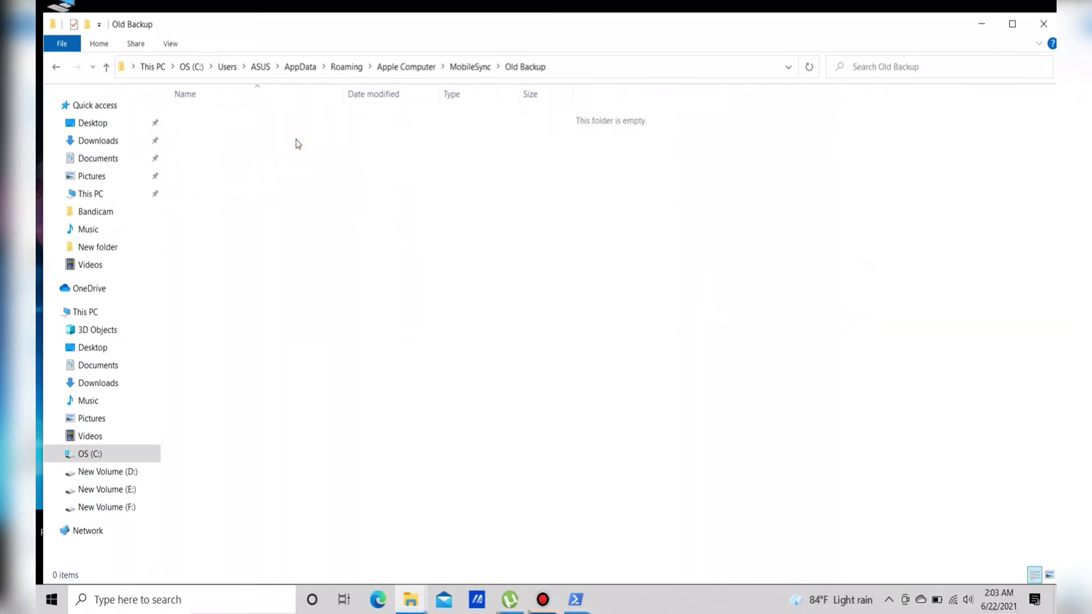
Return to MobileSync and delete the Old Backup folder.
click(56, 66)
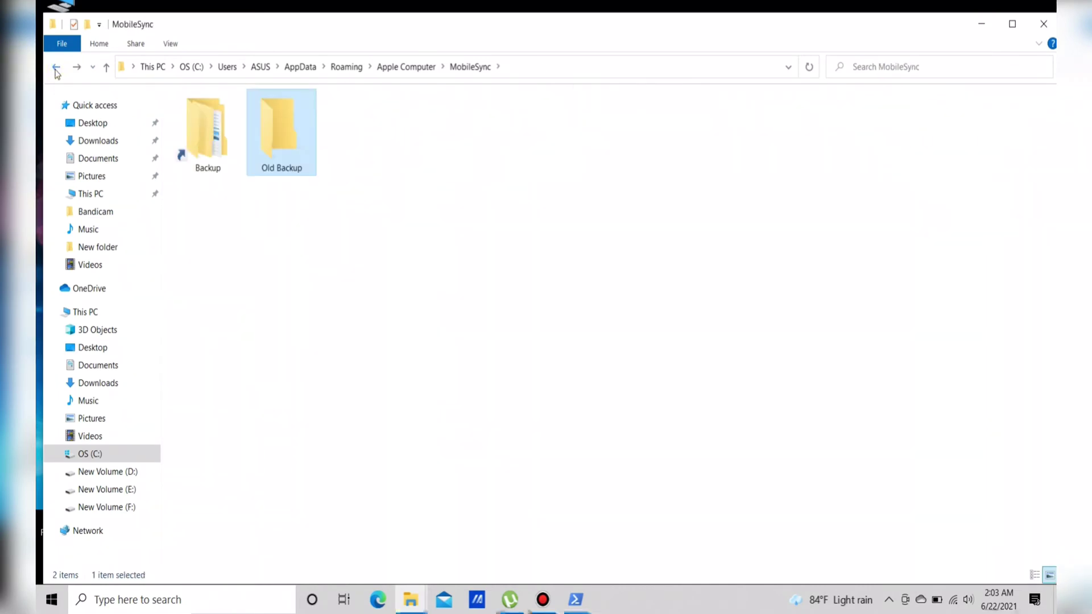
right_click(286, 156)
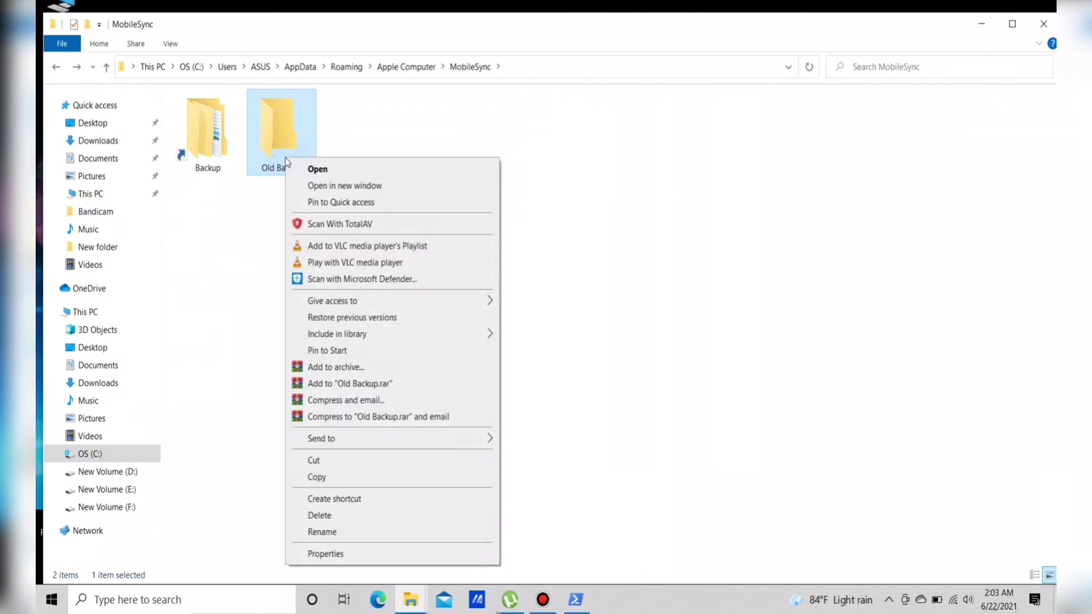
click(319, 515)
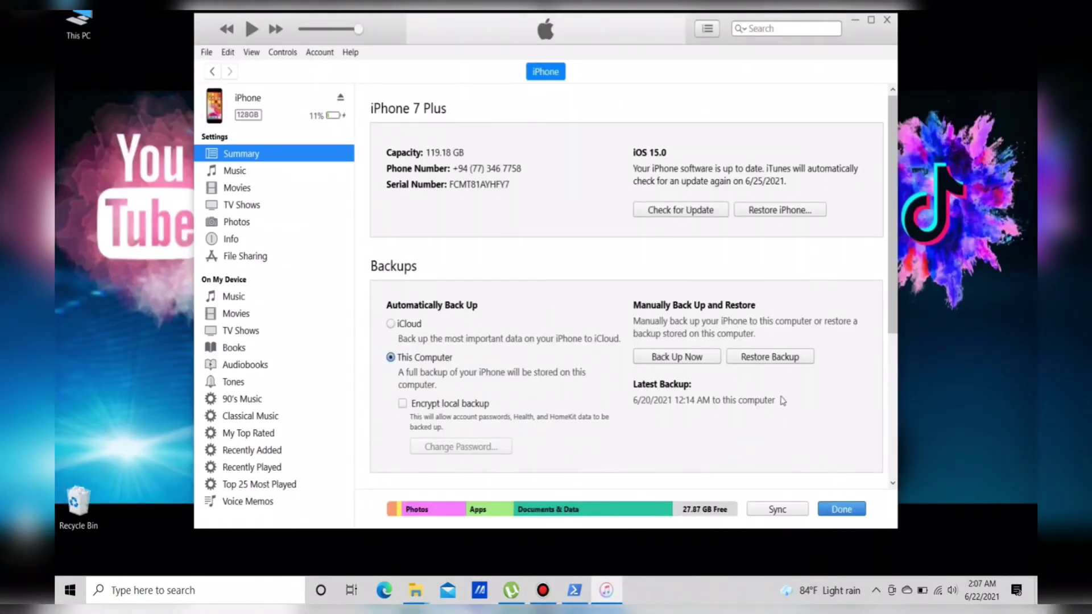
Check which iPhone backups are offered for restoring in iTunes and leave without restoring.
click(778, 358)
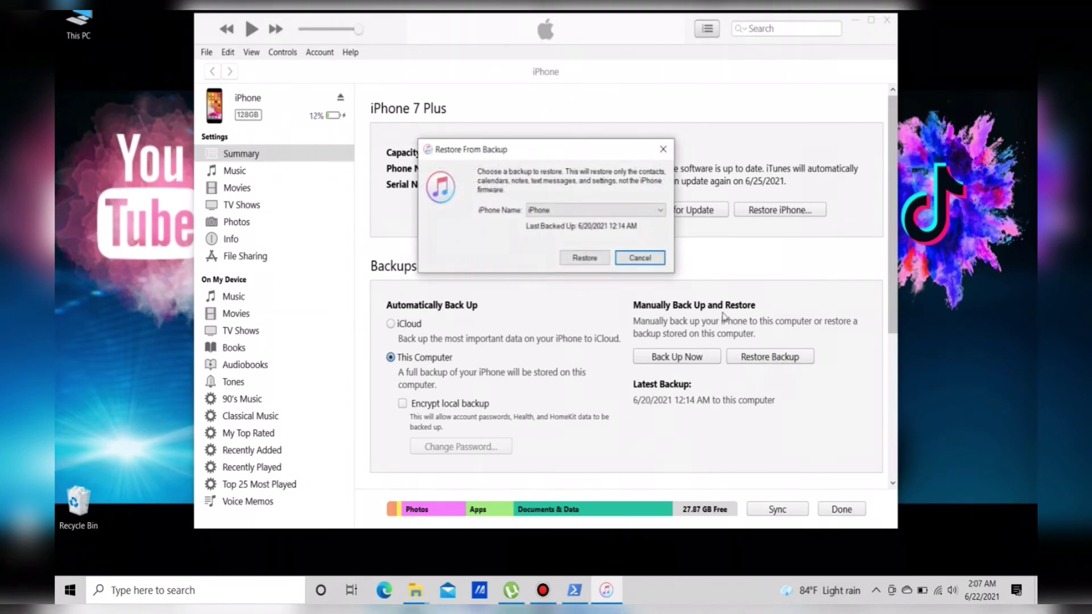
click(651, 211)
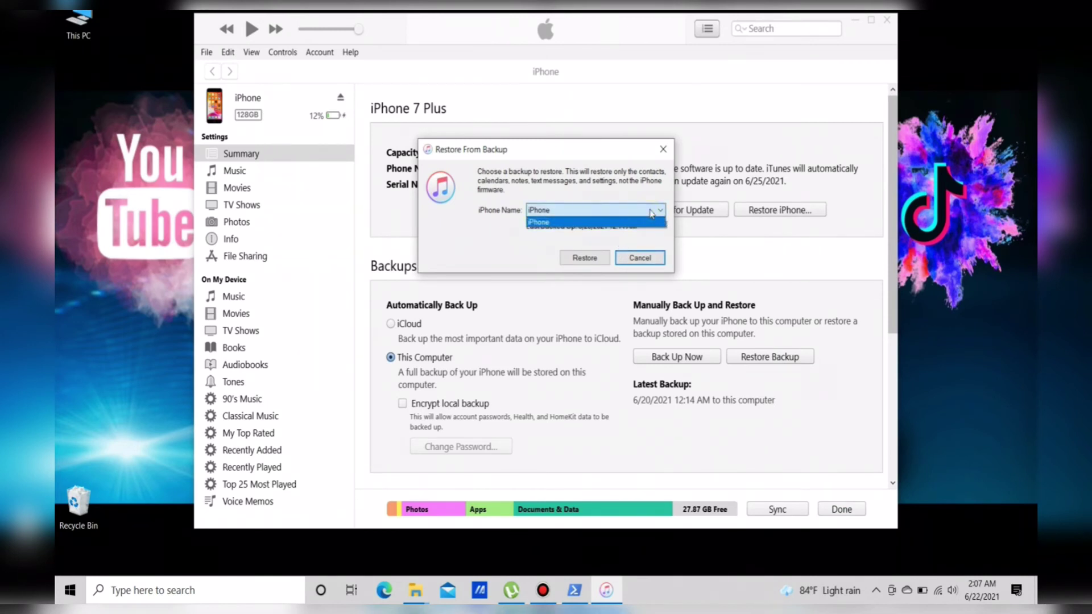
click(651, 212)
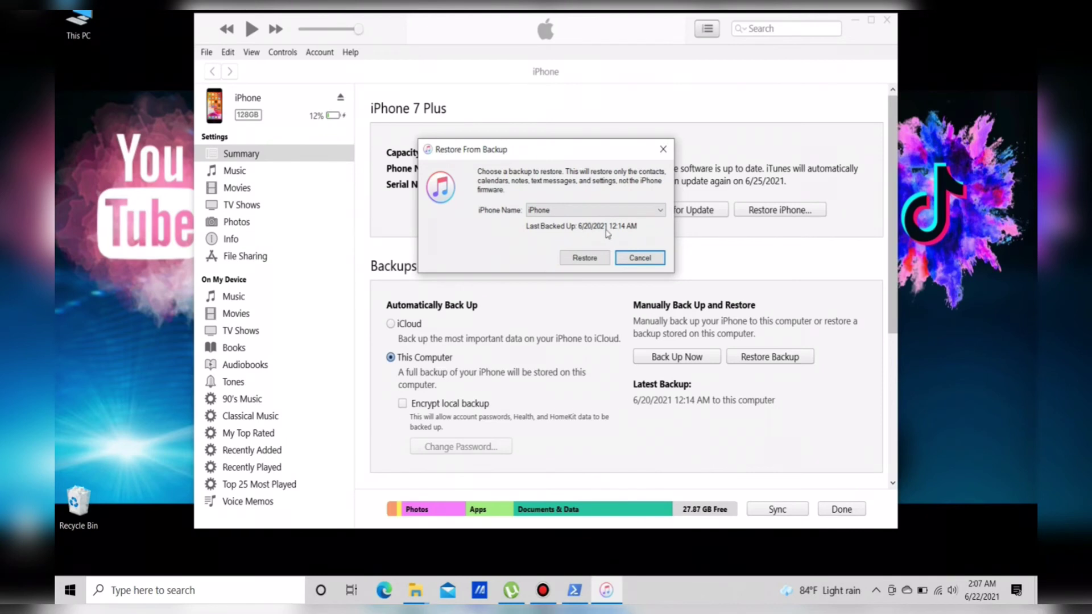
click(650, 259)
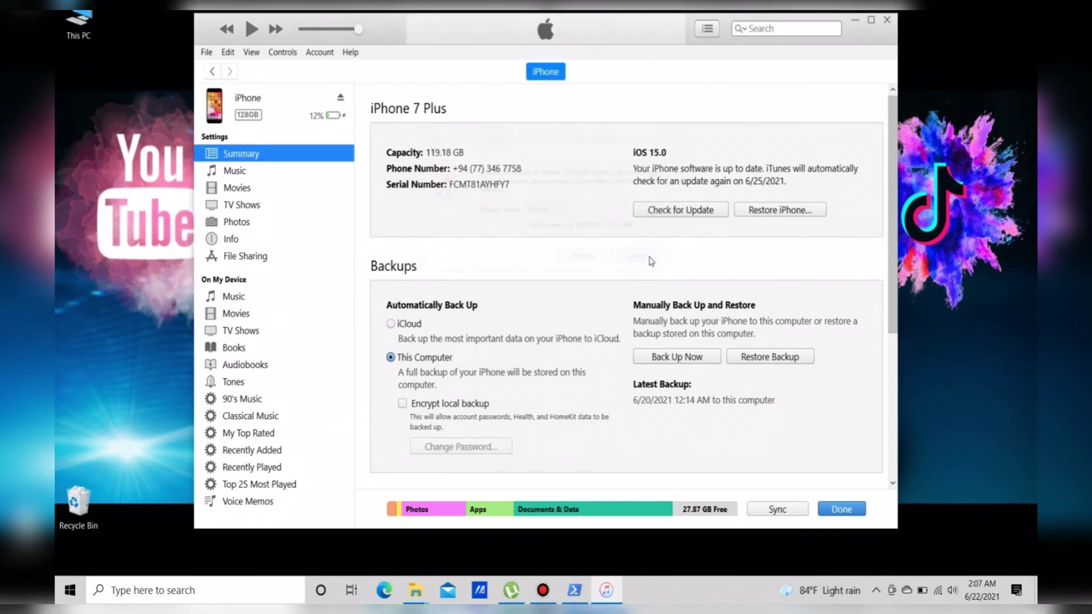
Back up the iPhone to this computer without transferring purchases and without encrypting the backup.
click(675, 358)
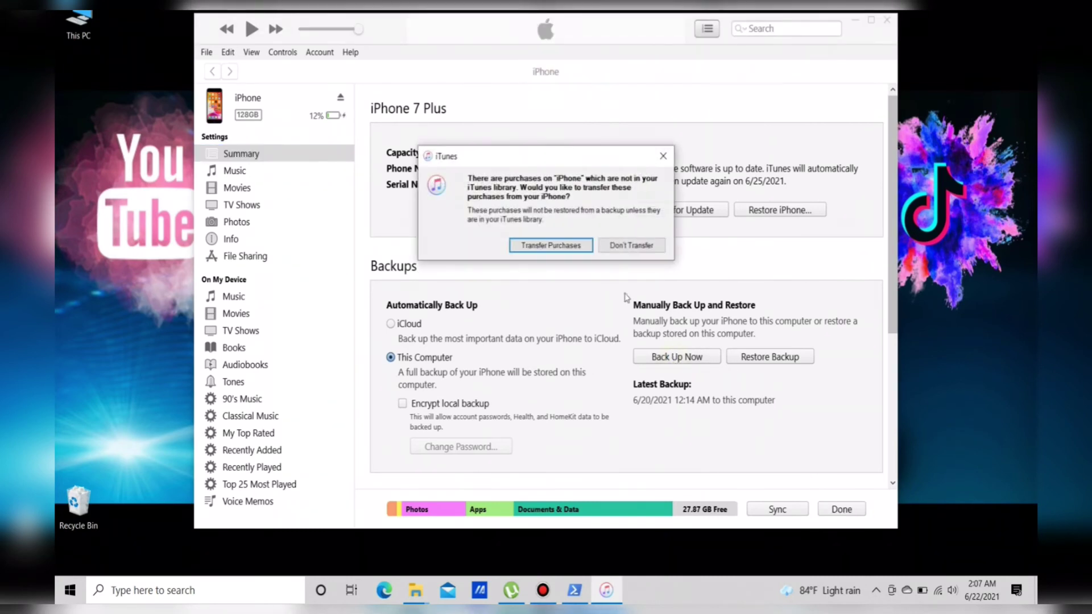
click(620, 247)
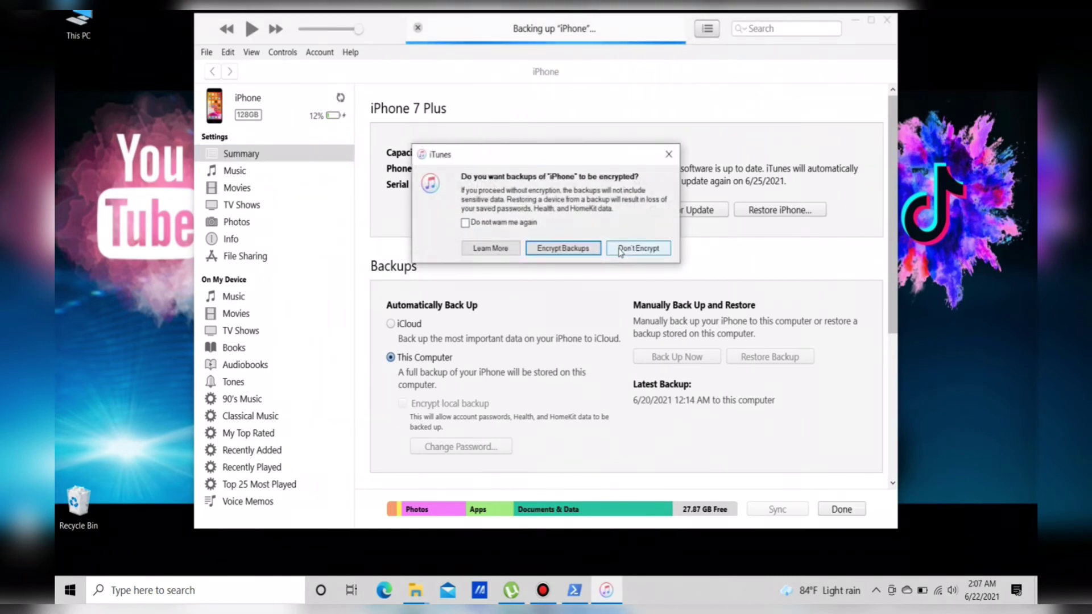
click(632, 245)
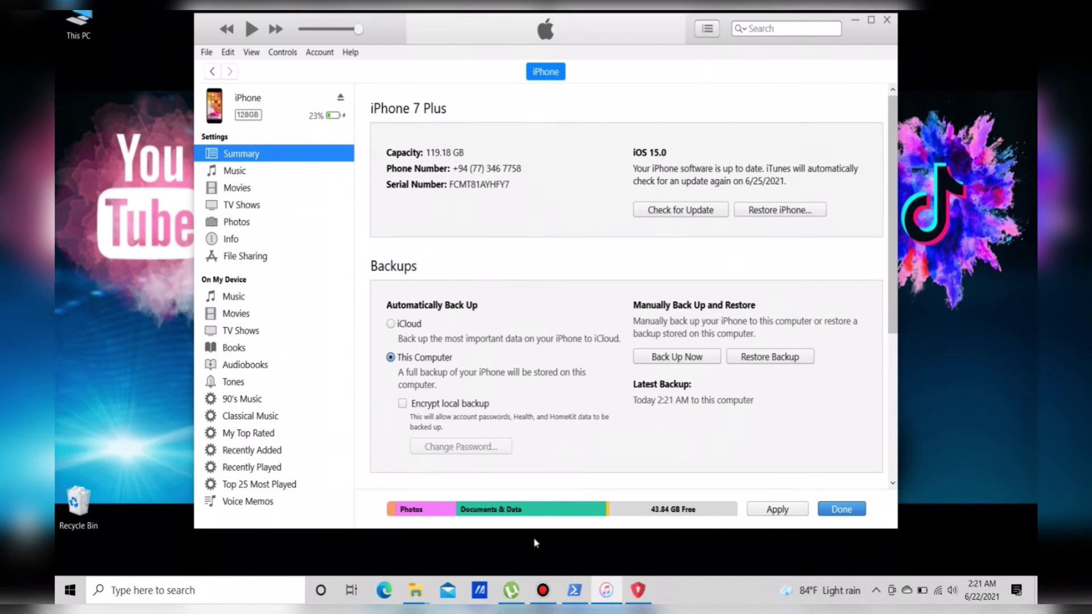
Inspect the device backup folder in Itune Backup New on drive F and through the Backup link in MobileSync.
mouse_move(413, 598)
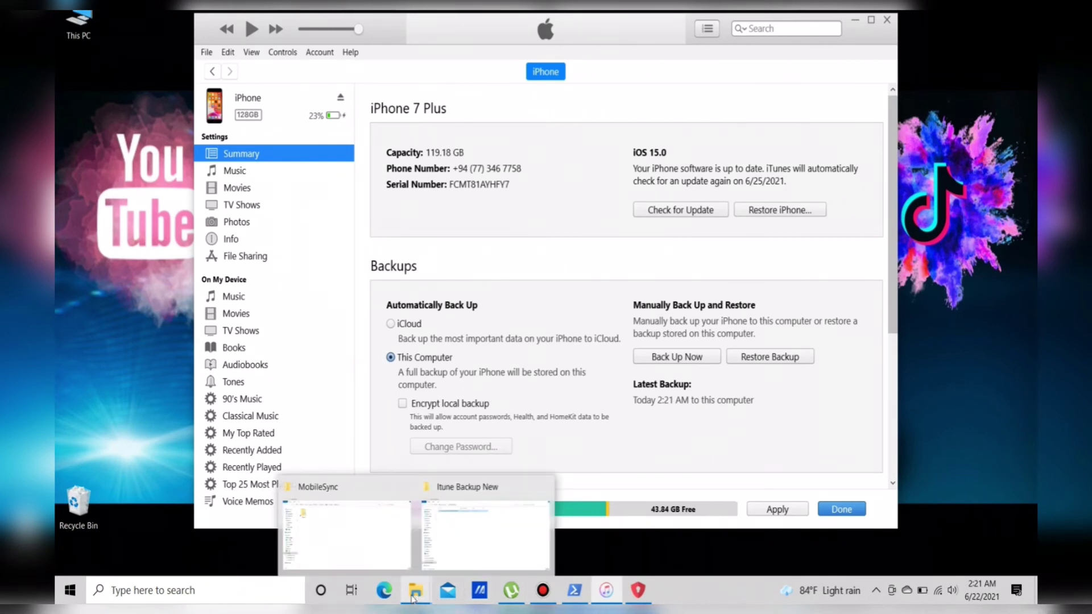
click(464, 549)
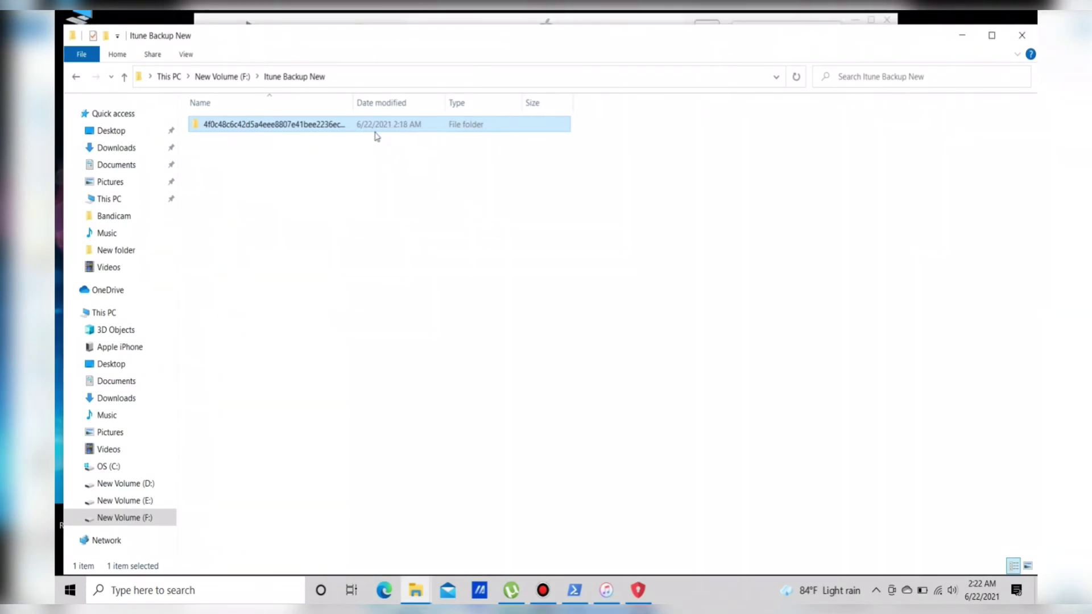
click(416, 596)
click(377, 560)
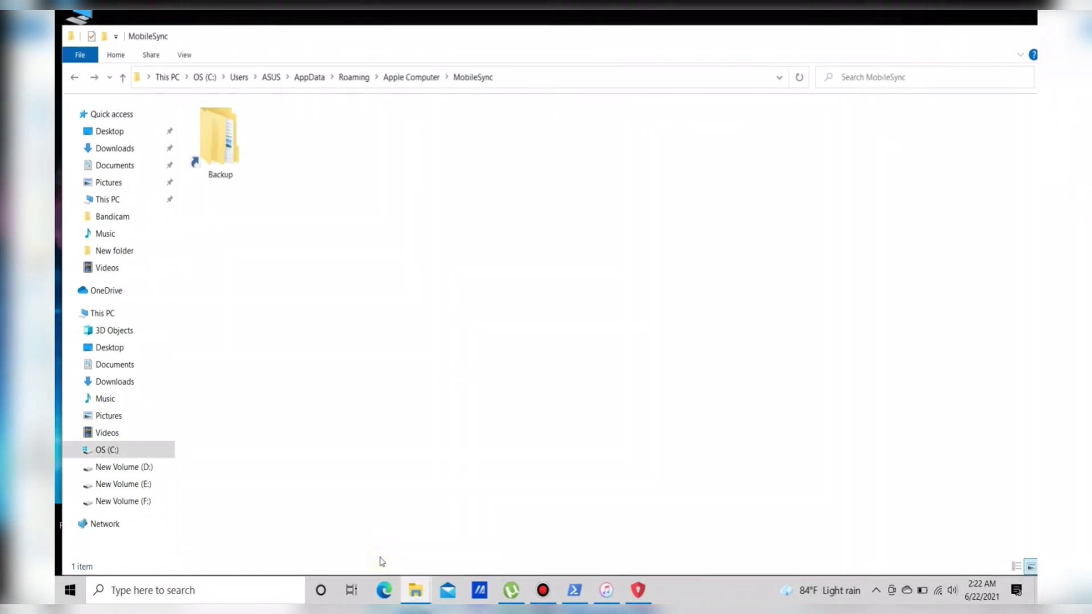
double_click(237, 161)
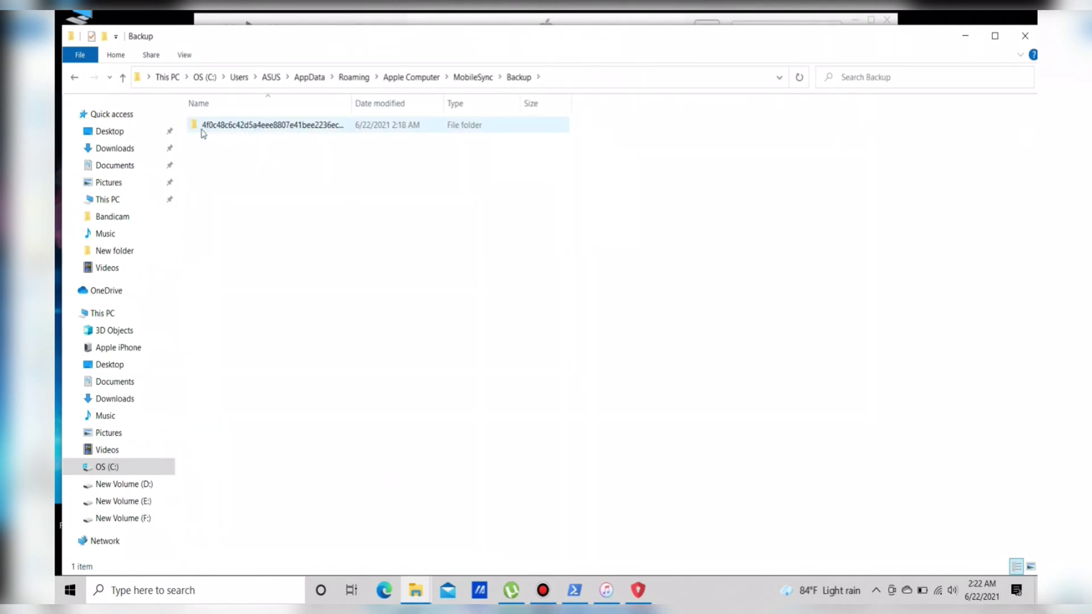
click(74, 79)
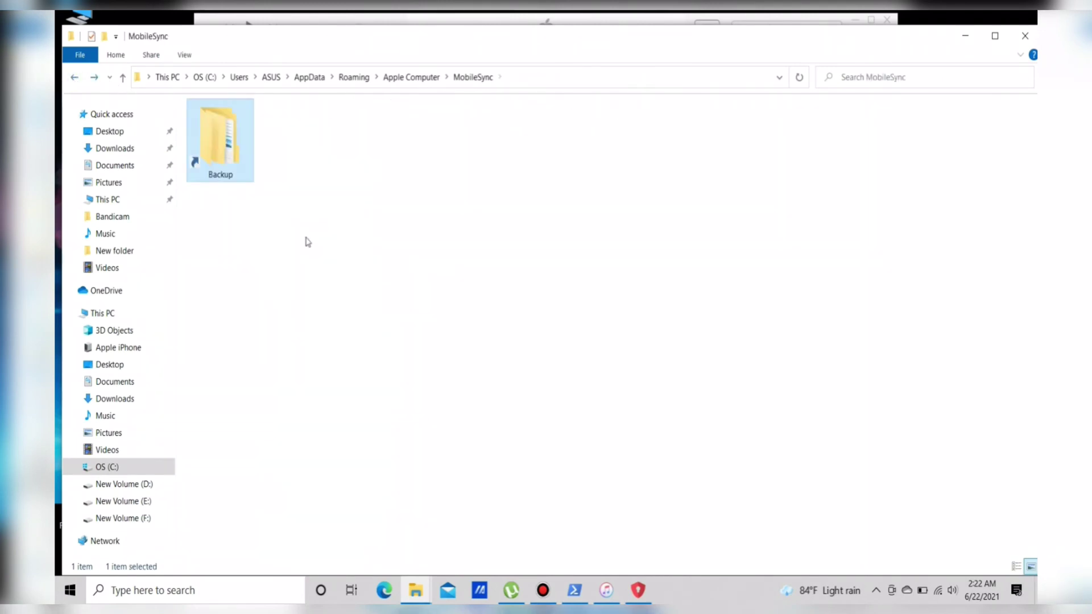
Check the size and contents of the Backup link in its properties and close them.
right_click(215, 145)
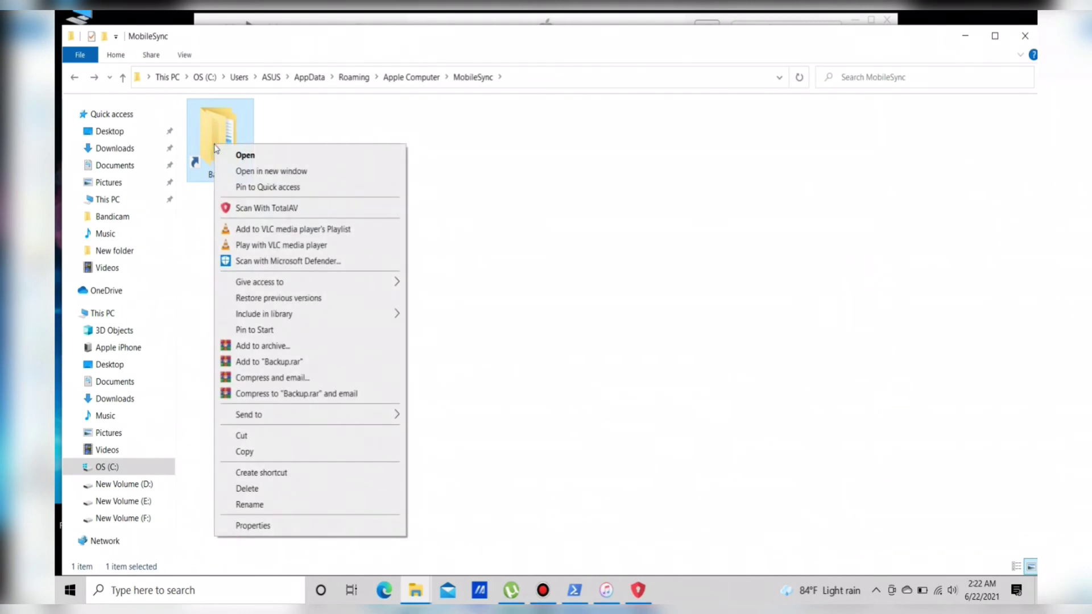
click(278, 527)
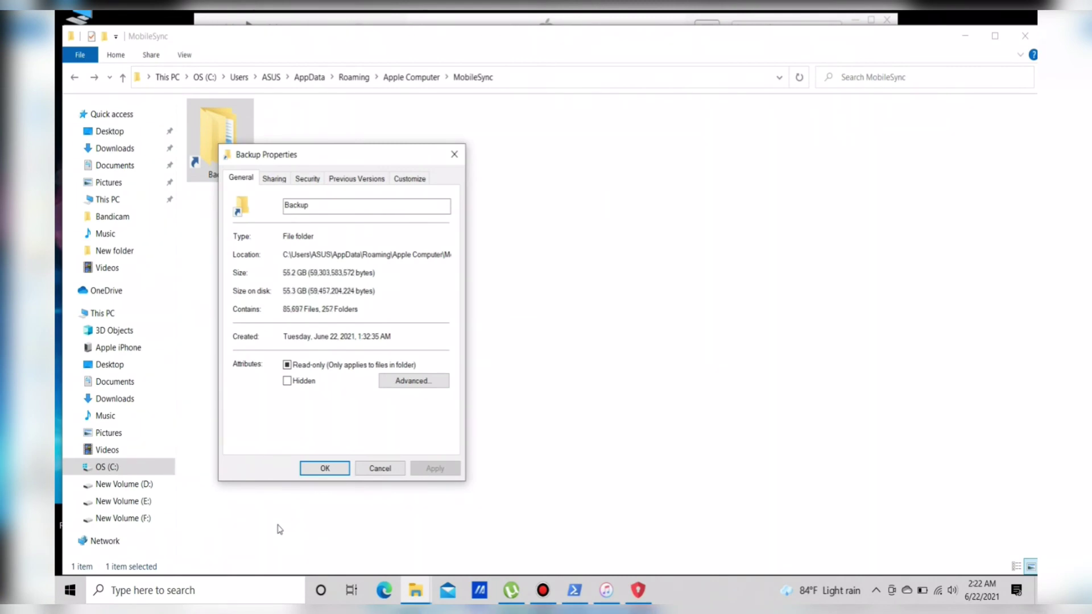
click(326, 469)
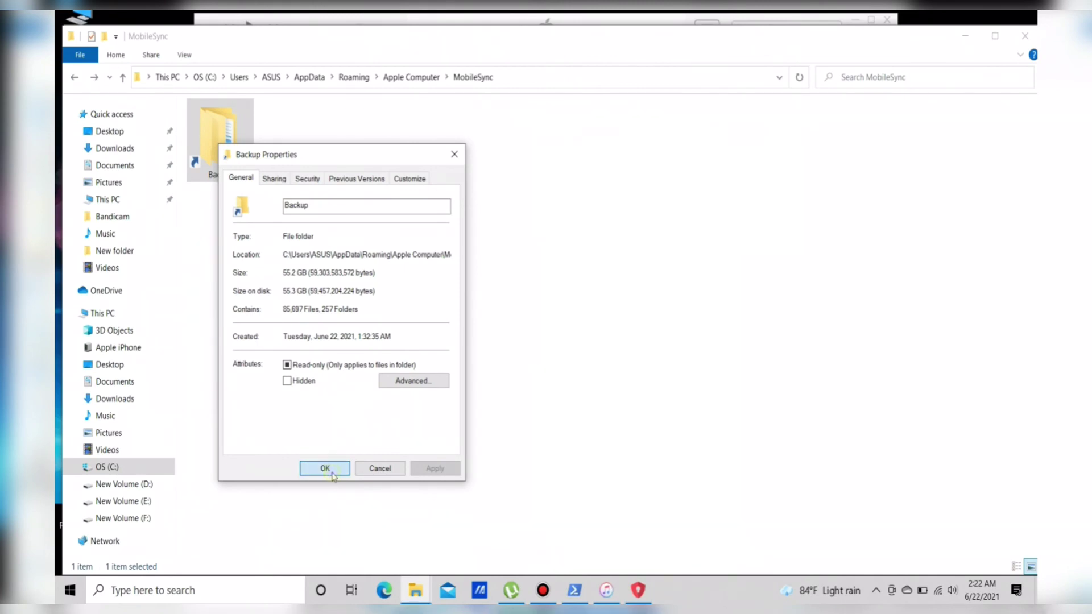
Check the MobileSync folder's size in its properties, clear its Read-only attribute and accept the dialog.
click(74, 77)
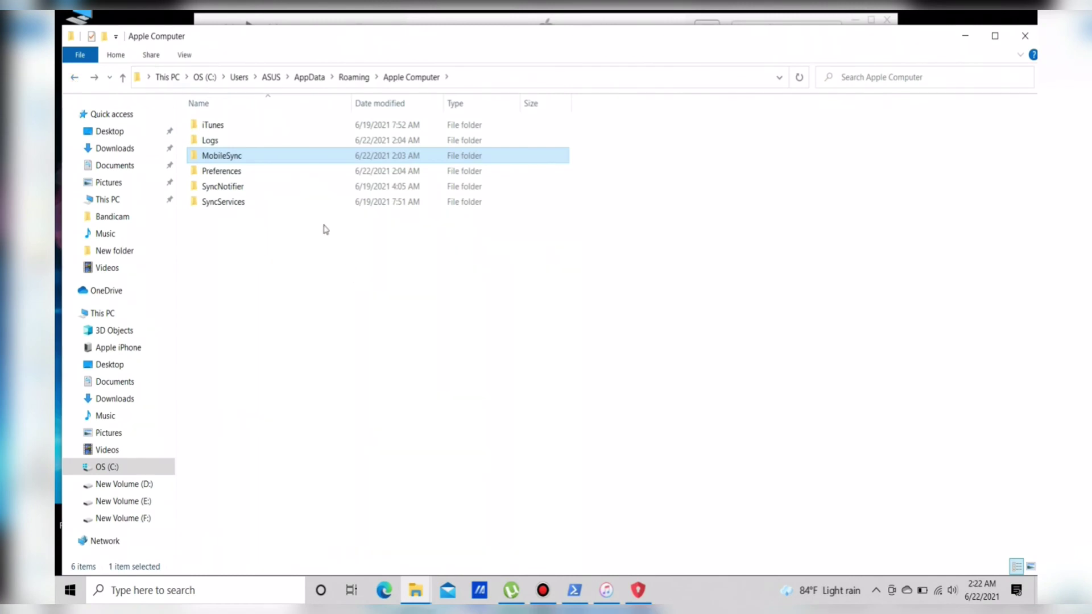
right_click(300, 159)
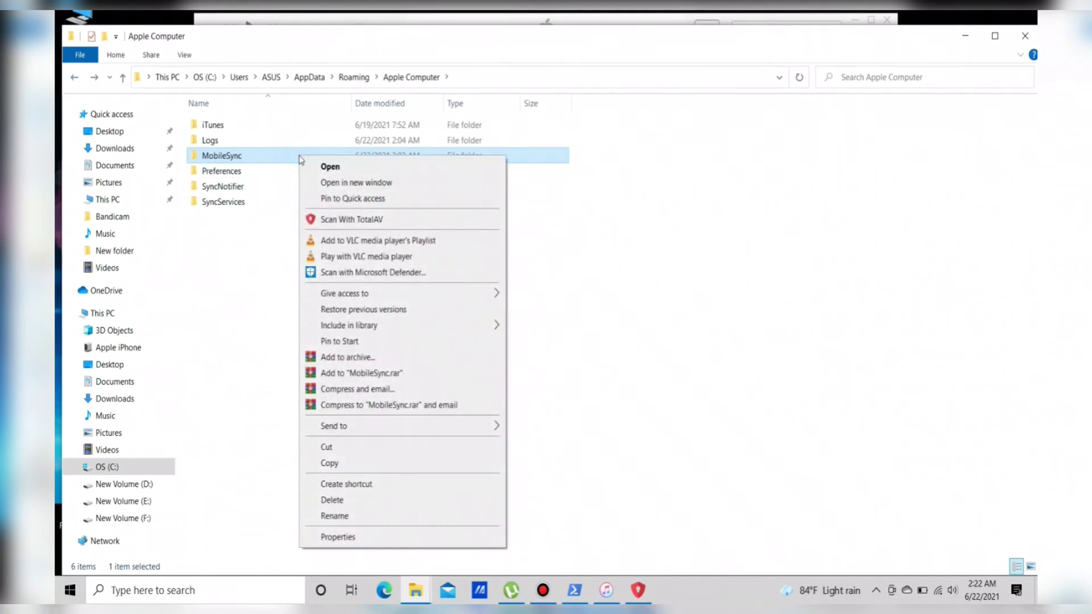
click(341, 537)
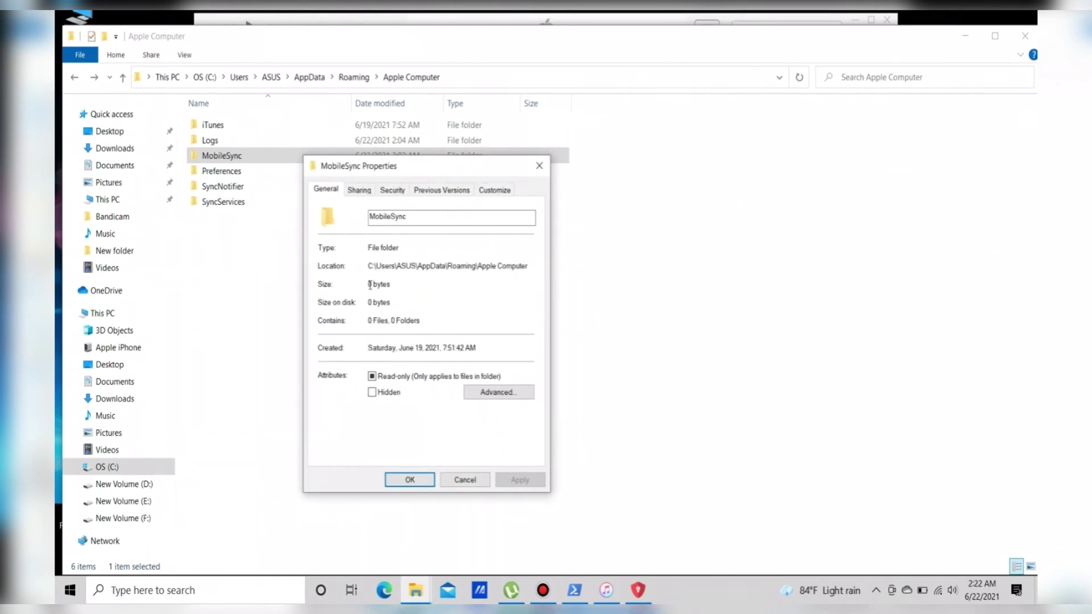
drag(370, 284, 344, 284)
click(463, 376)
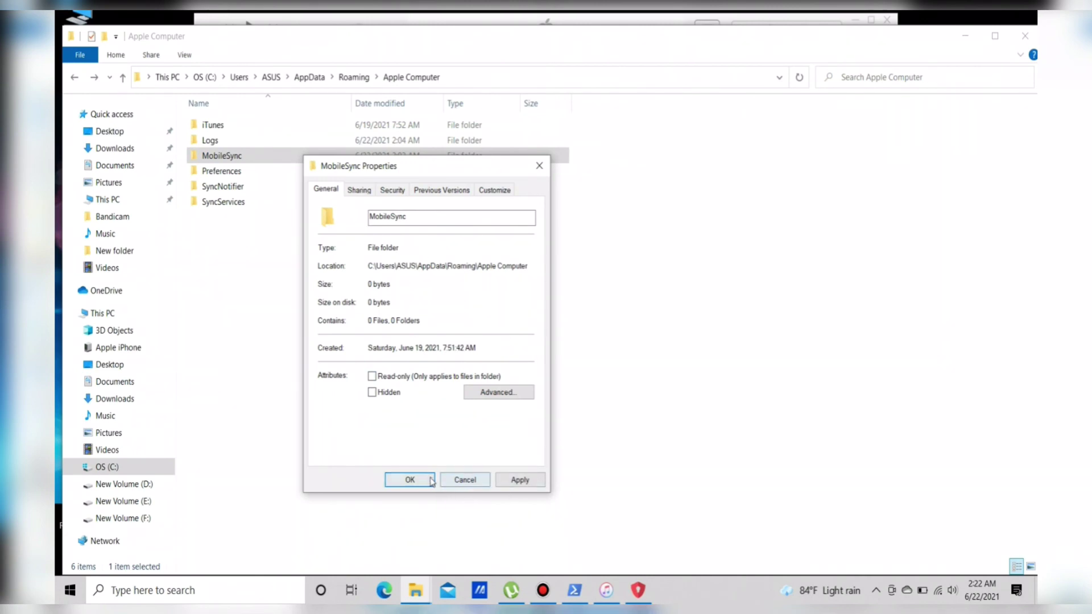
click(425, 480)
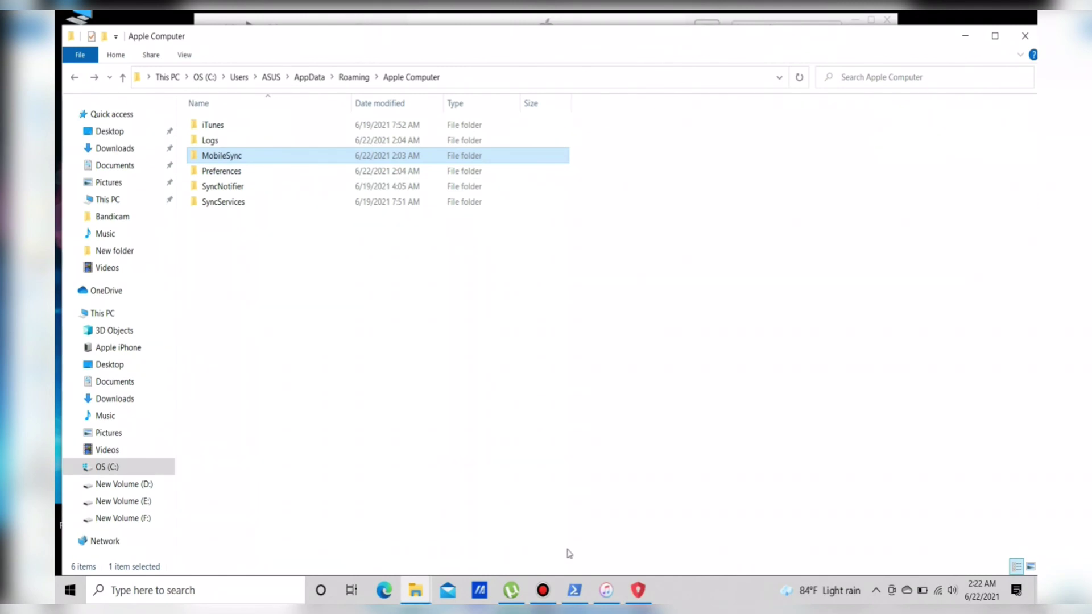
Check the size and contents of the Itune Backup New folder on drive F in its properties.
click(415, 593)
click(471, 531)
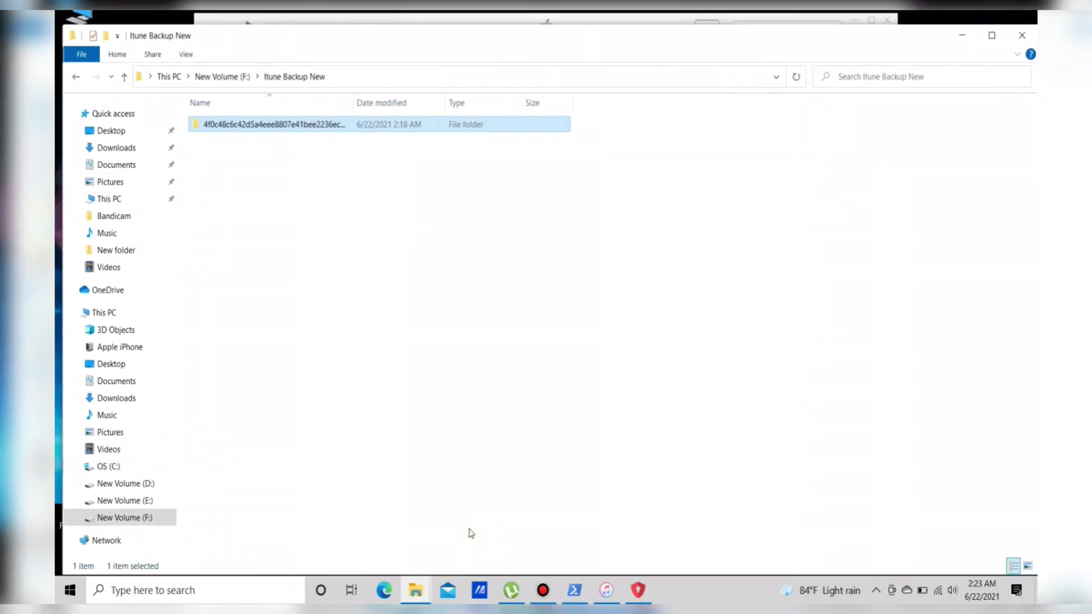
click(75, 76)
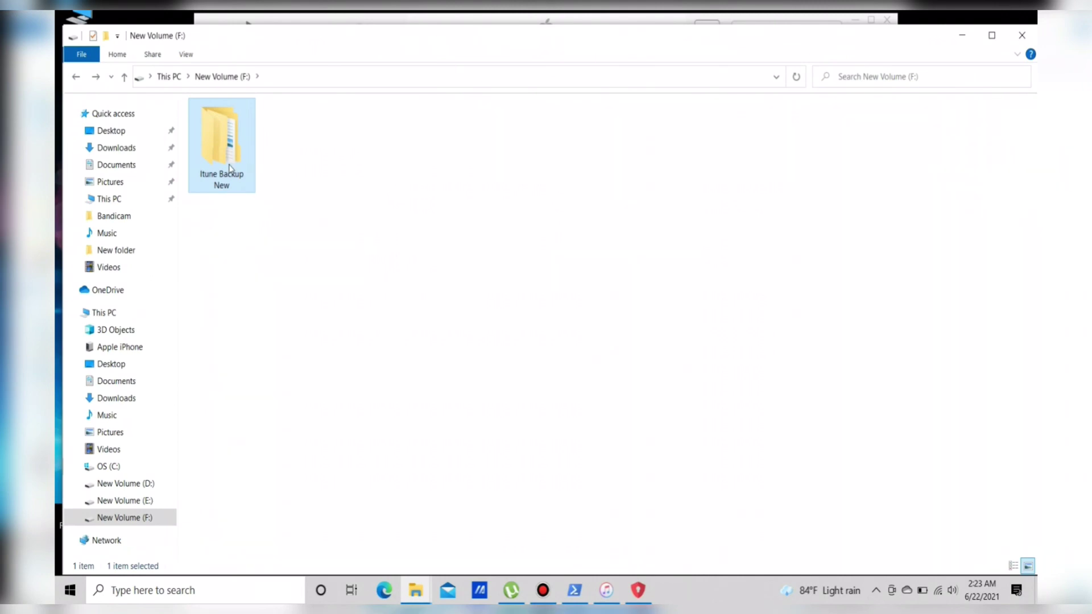
right_click(229, 168)
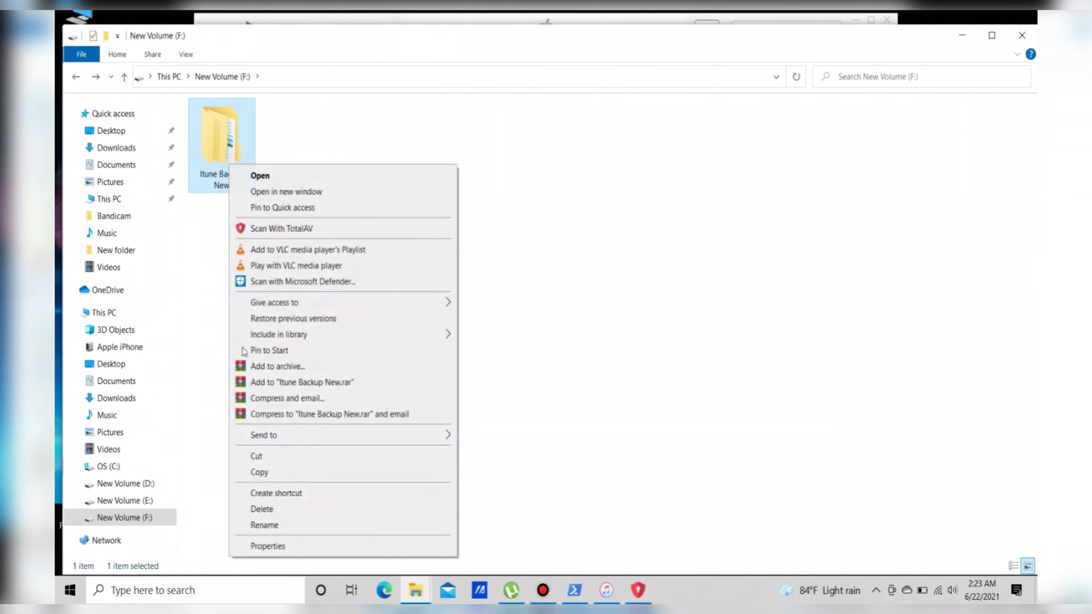
click(274, 546)
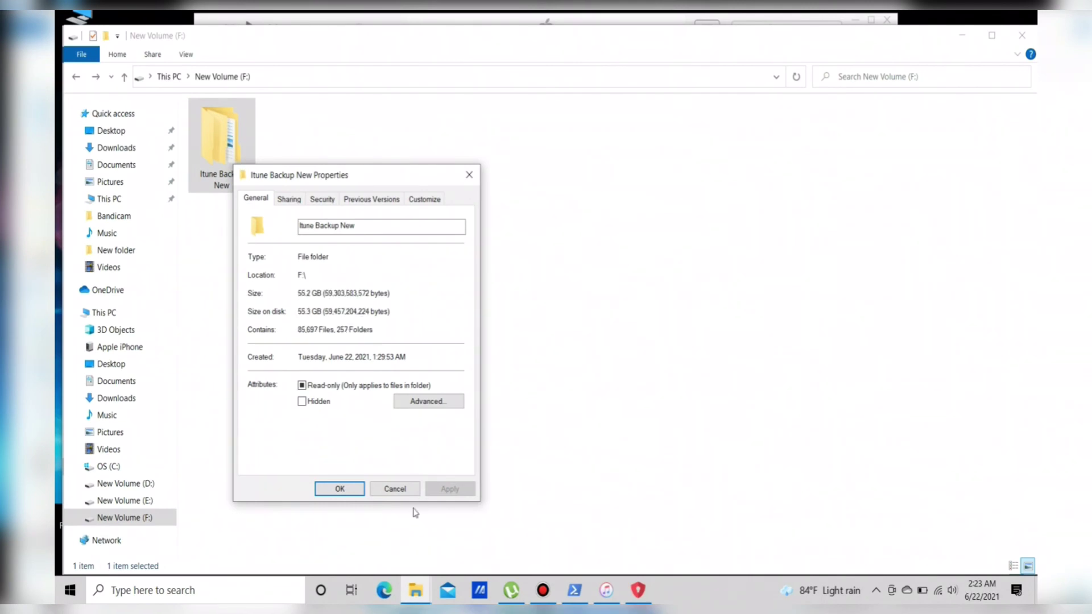
click(340, 488)
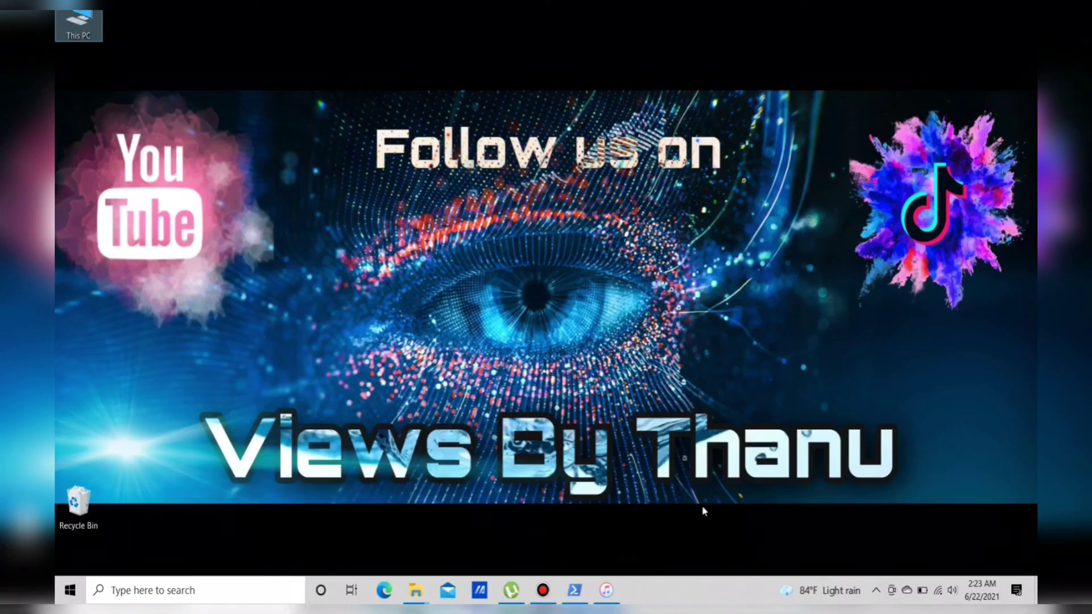